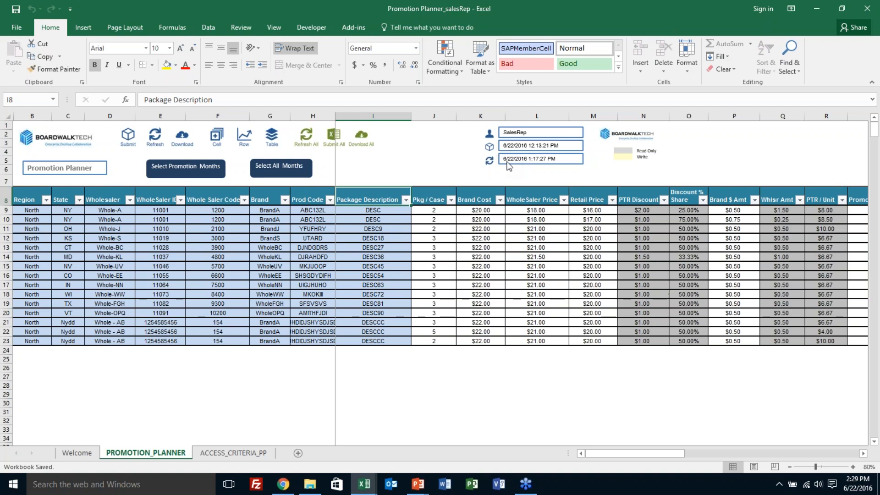
Step: Try to clear the Package Description in cell I9 of the first record
{"action": "left_click", "coordinate": [7, 198]}
{"action": "left_click", "coordinate": [22, 210]}
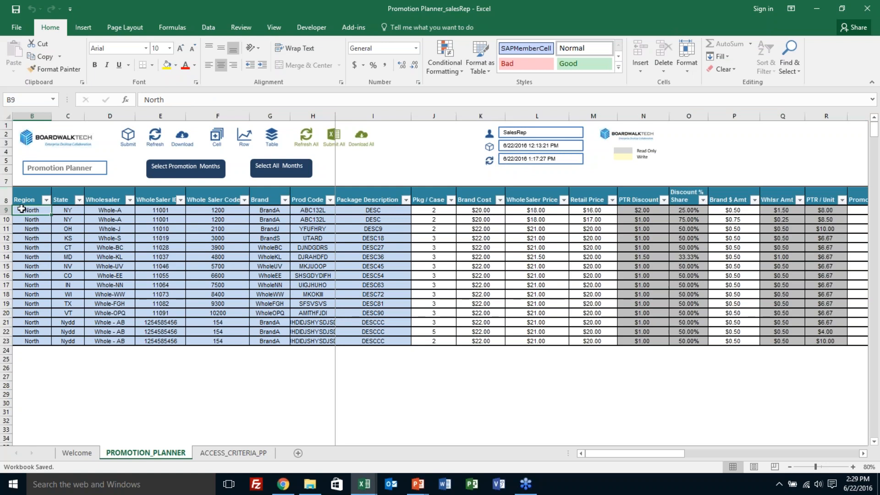
{"action": "key", "text": "Right"}
{"action": "key", "text": "Right"}
{"action": "key", "text": "Right"}
{"action": "key", "text": "Right"}
{"action": "key", "text": "Right"}
{"action": "key", "text": "Right"}
{"action": "key", "text": "Right"}
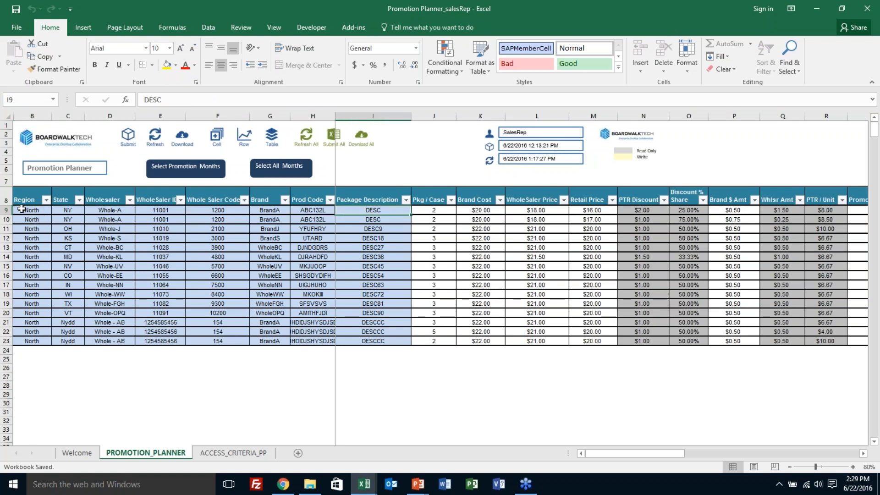
{"action": "key", "text": "Right"}
{"action": "key", "text": "Right"}
{"action": "key", "text": "Left"}
{"action": "key", "text": "Left"}
{"action": "key", "text": "Left"}
{"action": "key", "text": "Right"}
{"action": "key", "text": "Delete"}
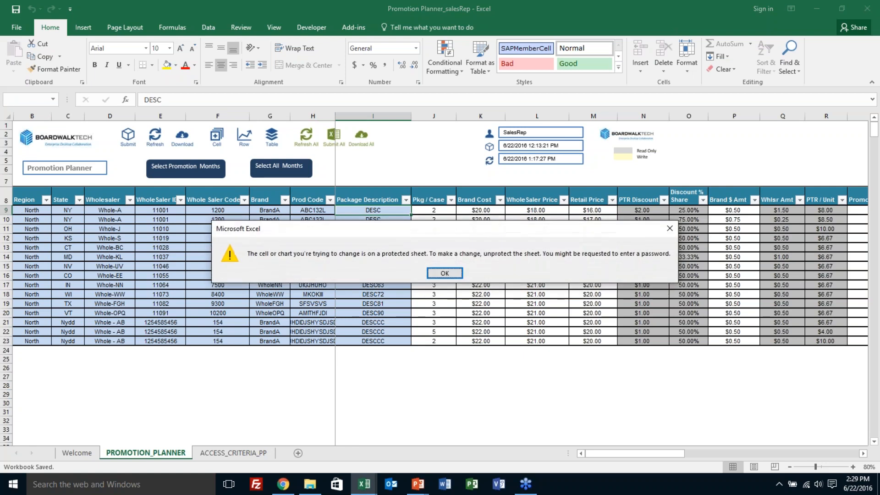
{"action": "key", "text": "Return"}
Step: Highlight the package, cost and price cells J9:M9 of the first record to point out that range
{"action": "key", "text": "Right"}
{"action": "key", "text": "Right"}
{"action": "key", "text": "Left"}
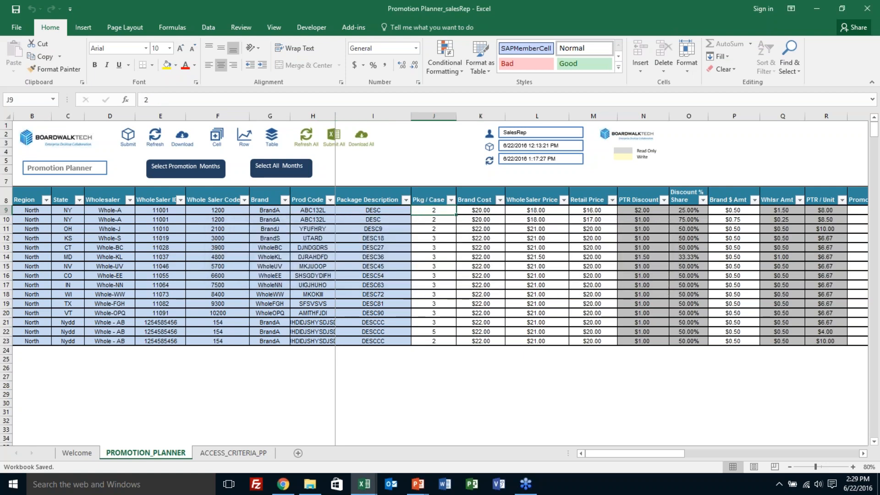
{"action": "key", "text": "shift+Right"}
{"action": "key", "text": "shift+Right"}
{"action": "key", "text": "shift+Right"}
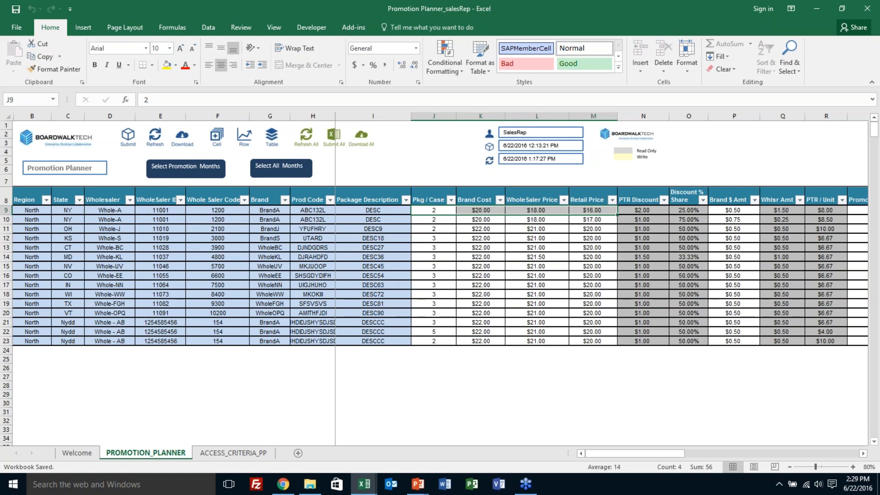
{"action": "key", "text": "Left"}
{"action": "key", "text": "Right"}
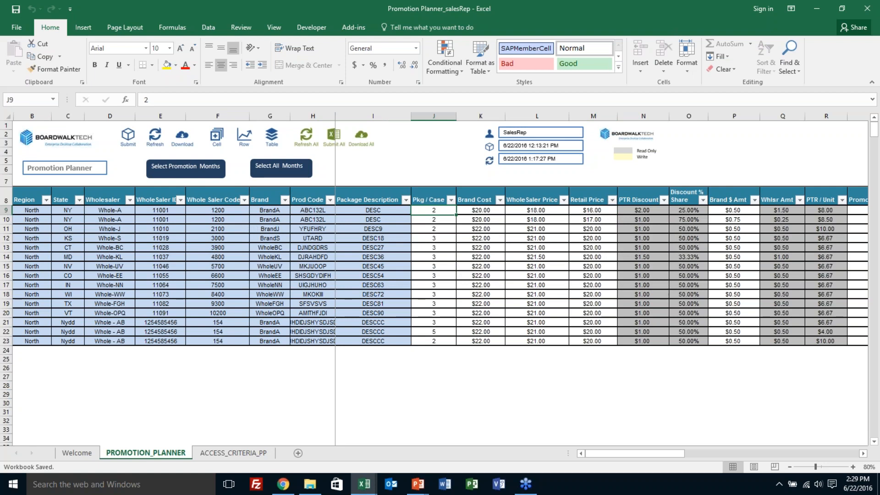
Step: Inspect the formulas behind PTR Discount, Discount % Share and Whlsr Amt in row 9
{"action": "key", "text": "Right"}
{"action": "key", "text": "Right"}
{"action": "key", "text": "Right"}
{"action": "key", "text": "Right"}
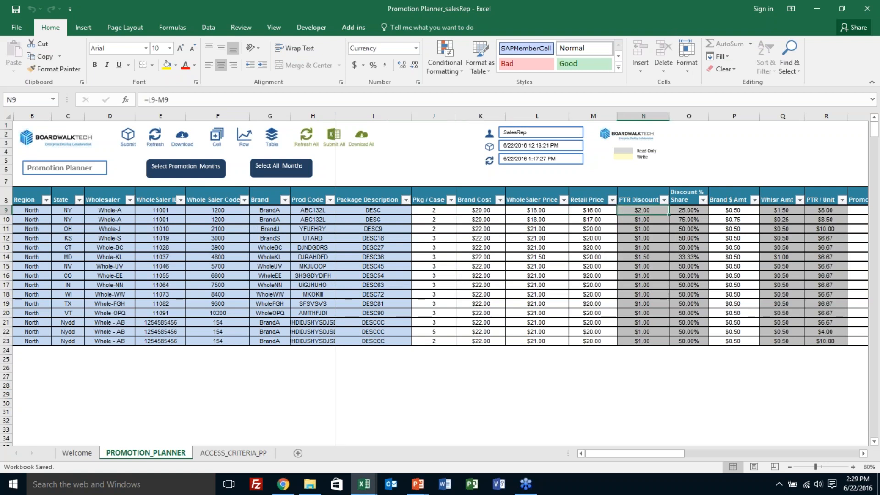
{"action": "key", "text": "Right"}
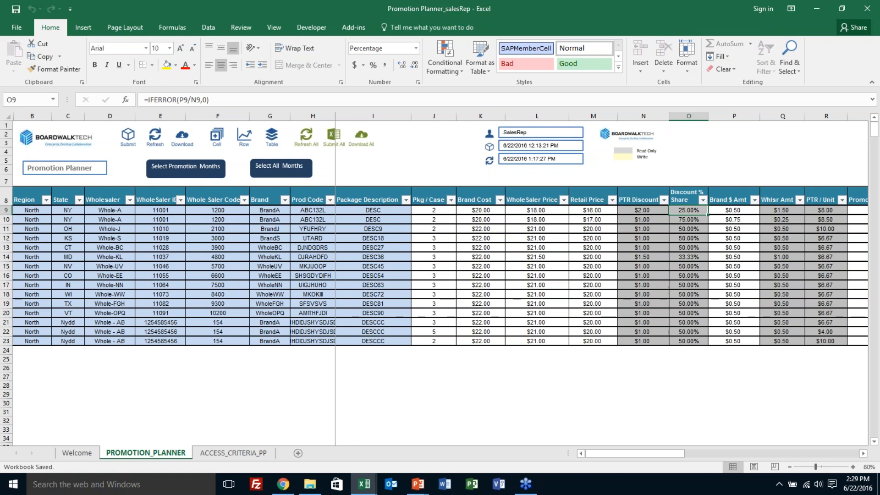
{"action": "key", "text": "Right"}
{"action": "key", "text": "Right"}
{"action": "key", "text": "Right"}
{"action": "key", "text": "Right"}
{"action": "key", "text": "Right"}
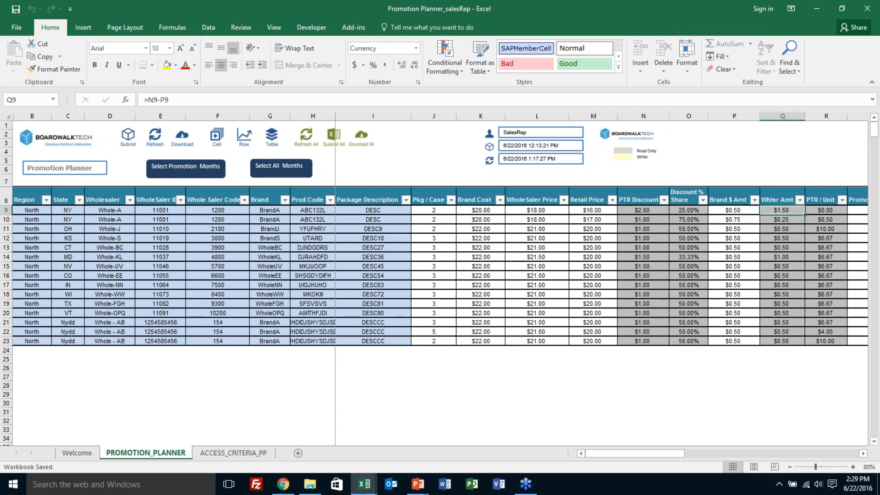
Step: Examine the first record's promotion months across the Financial year 2016 columns
{"action": "key", "text": "Right"}
{"action": "key", "text": "Right"}
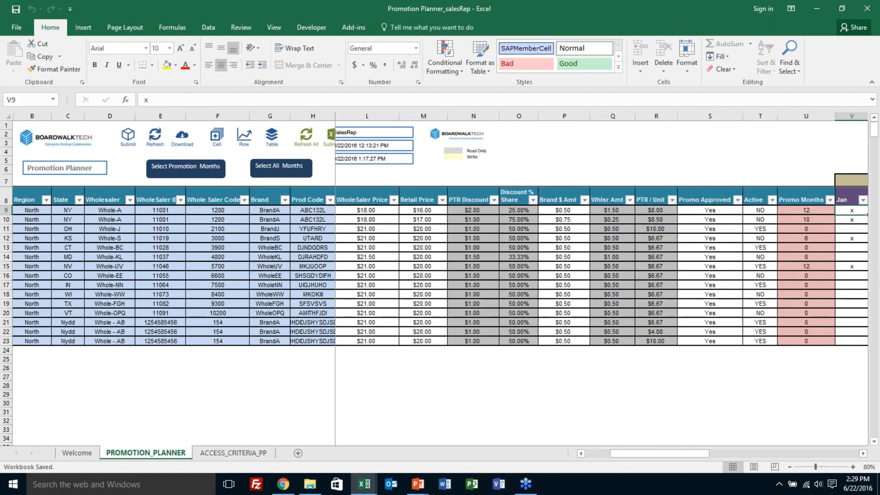
{"action": "key", "text": "Right"}
{"action": "key", "text": "Right"}
{"action": "key", "text": "Right"}
{"action": "key", "text": "Right"}
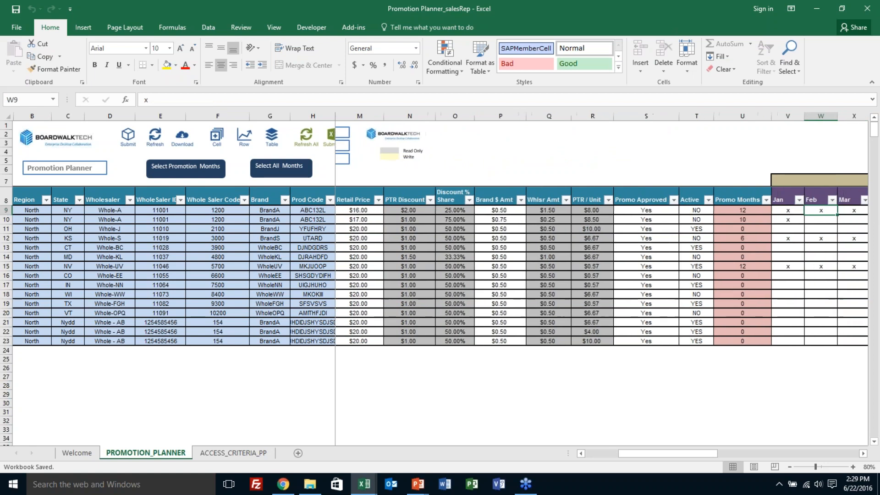
{"action": "key", "text": "Right"}
{"action": "key", "text": "Right"}
{"action": "key", "text": "Right"}
{"action": "key", "text": "Right"}
{"action": "key", "text": "Right"}
{"action": "key", "text": "Right"}
{"action": "key", "text": "Right"}
{"action": "key", "text": "Right"}
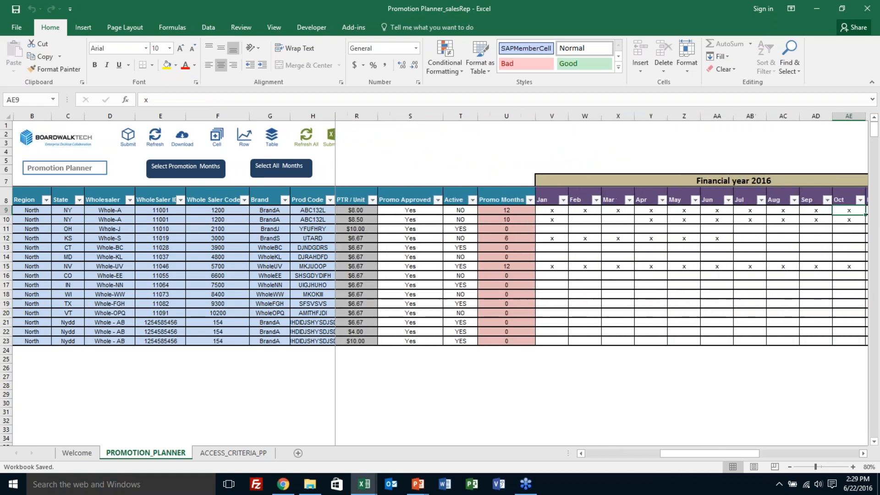
{"action": "key", "text": "Left"}
{"action": "key", "text": "Left"}
{"action": "key", "text": "Left"}
{"action": "key", "text": "Left"}
{"action": "key", "text": "Left"}
{"action": "key", "text": "Left"}
{"action": "key", "text": "Left"}
{"action": "key", "text": "Left"}
{"action": "key", "text": "Left"}
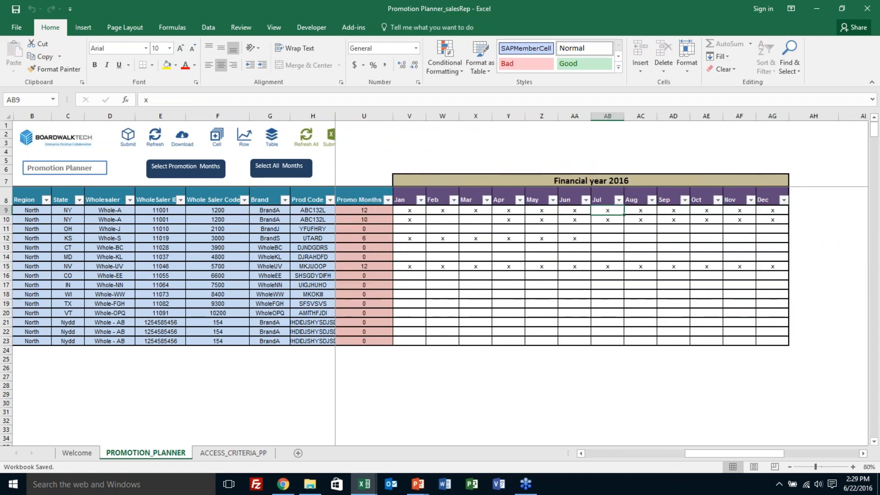
{"action": "key", "text": "Left"}
{"action": "key", "text": "Left"}
{"action": "key", "text": "Left"}
{"action": "key", "text": "Left"}
{"action": "key", "text": "Right"}
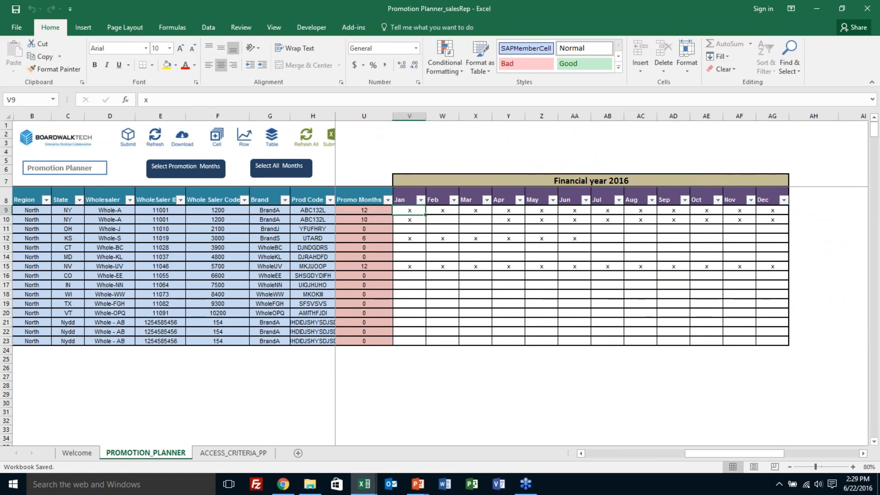
Step: Return to the start of row 9 and check which regions the Region column's filter offers
{"action": "key", "text": "Left"}
{"action": "key", "text": "Left"}
{"action": "key", "text": "Left"}
{"action": "key", "text": "Left"}
{"action": "key", "text": "Left"}
{"action": "key", "text": "Left"}
{"action": "key", "text": "Left"}
{"action": "key", "text": "Left"}
{"action": "key", "text": "Left"}
{"action": "key", "text": "Left"}
{"action": "key", "text": "Left"}
{"action": "key", "text": "Left"}
{"action": "key", "text": "Left"}
{"action": "key", "text": "Left"}
{"action": "key", "text": "Left"}
{"action": "key", "text": "Left"}
{"action": "key", "text": "Left"}
{"action": "key", "text": "Left"}
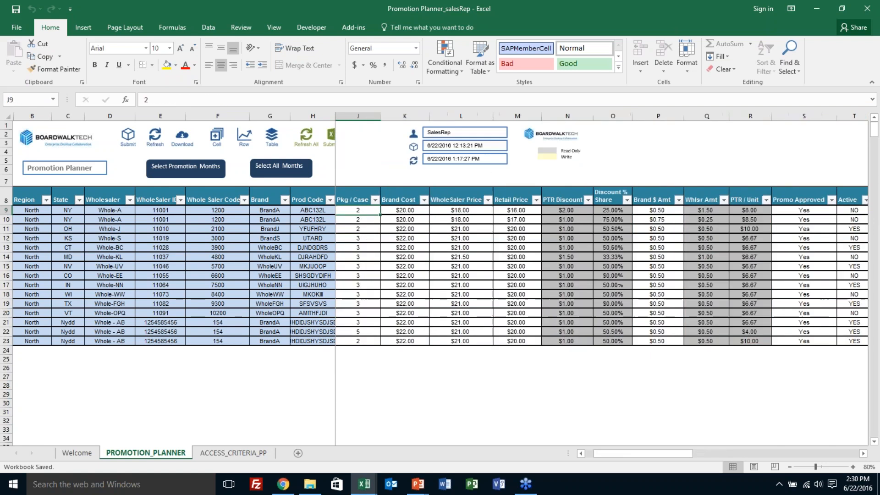
{"action": "key", "text": "Left"}
{"action": "key", "text": "Left"}
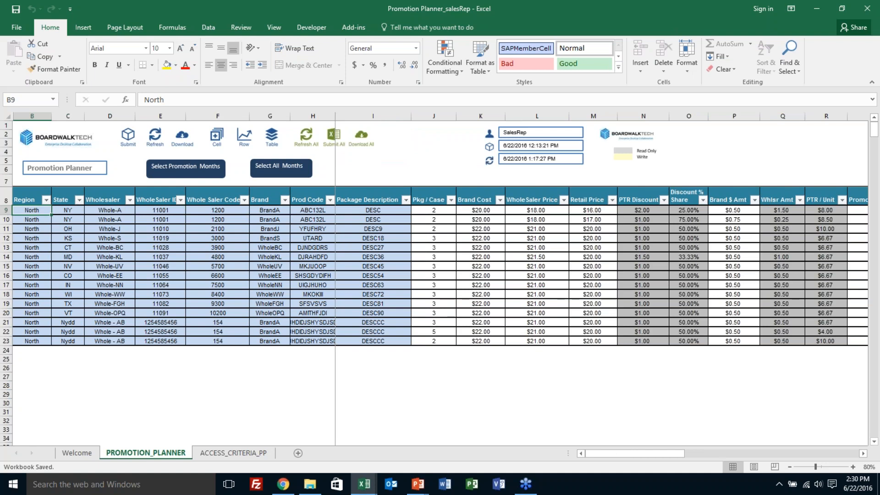
{"action": "left_click", "coordinate": [46, 200]}
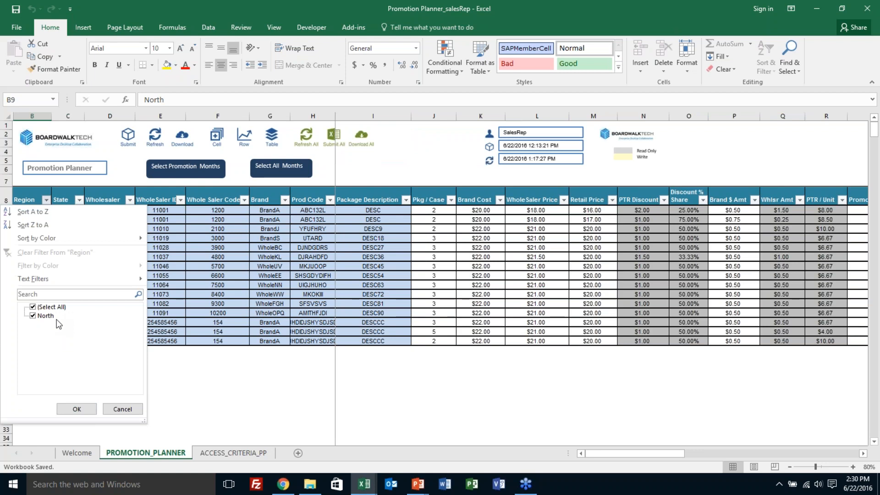
{"action": "left_click", "coordinate": [76, 409]}
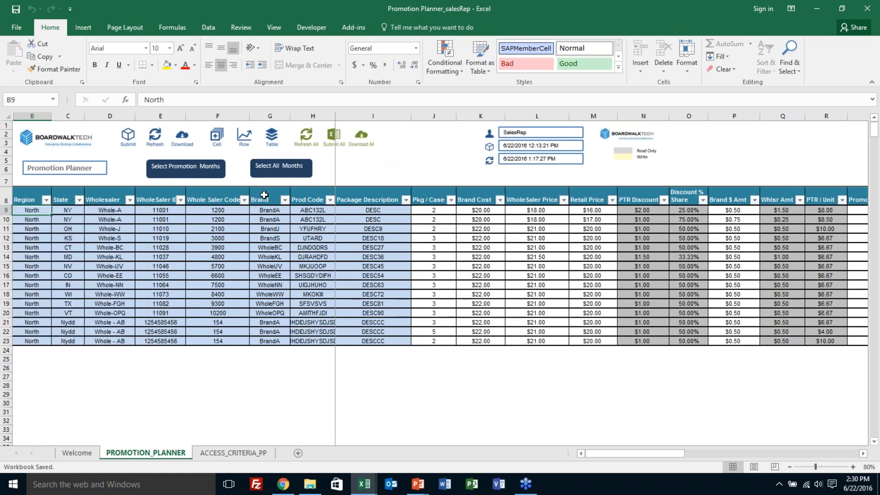
Step: Set the WholeSaler Price of the first record in row 9 to 19
{"action": "left_click", "coordinate": [267, 210]}
{"action": "key", "text": "Right"}
{"action": "key", "text": "Right"}
{"action": "key", "text": "Right"}
{"action": "key", "text": "Right"}
{"action": "key", "text": "Right"}
{"action": "key", "text": "Right"}
{"action": "key", "text": "Right"}
{"action": "key", "text": "Right"}
{"action": "key", "text": "Right"}
{"action": "key", "text": "Right"}
{"action": "key", "text": "Right"}
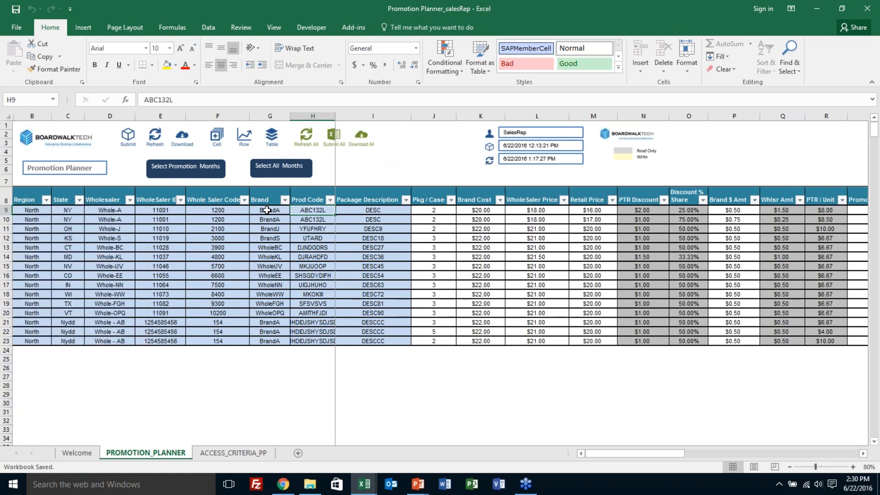
{"action": "key", "text": "Left"}
{"action": "key", "text": "Left"}
{"action": "key", "text": "Left"}
{"action": "key", "text": "Left"}
{"action": "key", "text": "Left"}
{"action": "key", "text": "Left"}
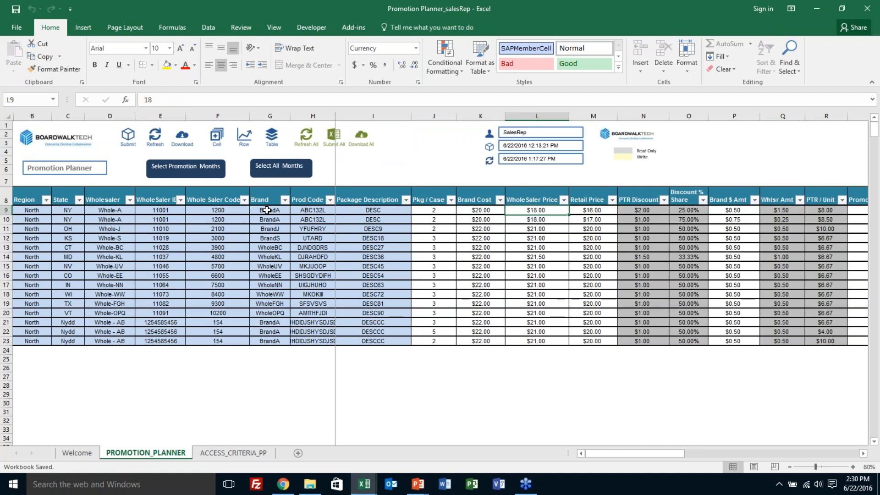
{"action": "type", "text": "19"}
{"action": "key", "text": "Right"}
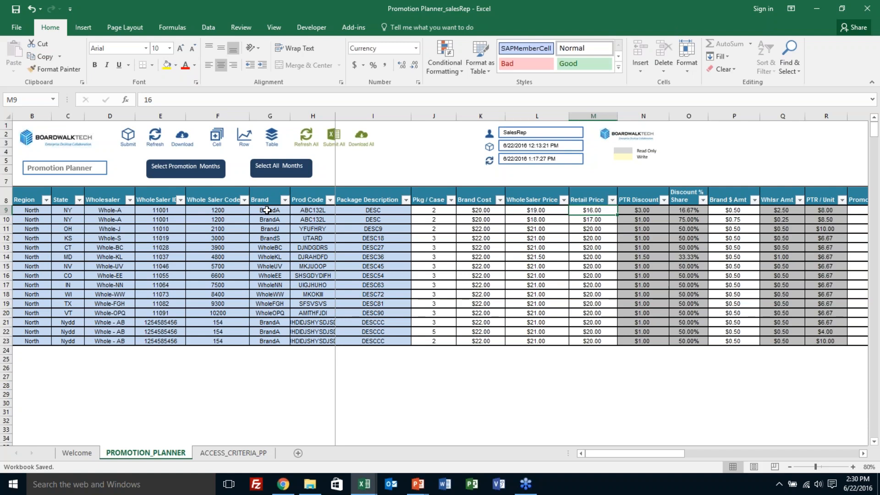
Step: Check the recalculated PTR Discount and Discount % Share cells of row 9
{"action": "key", "text": "Right"}
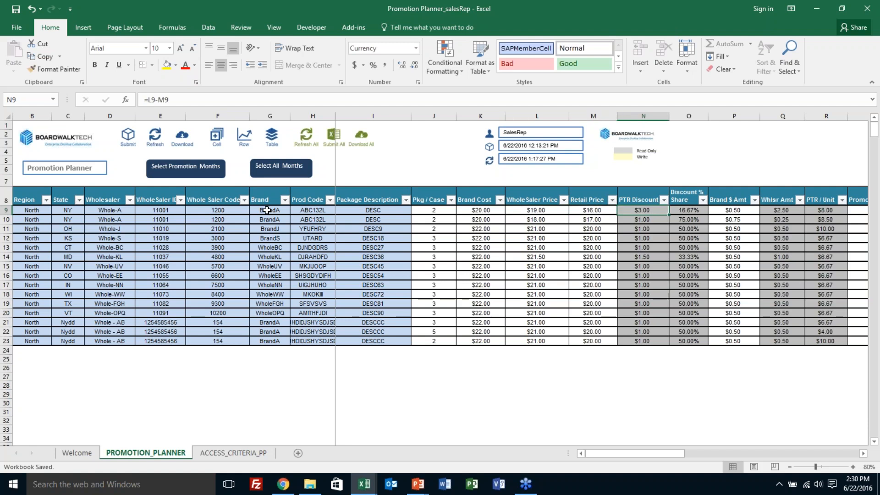
{"action": "key", "text": "Right"}
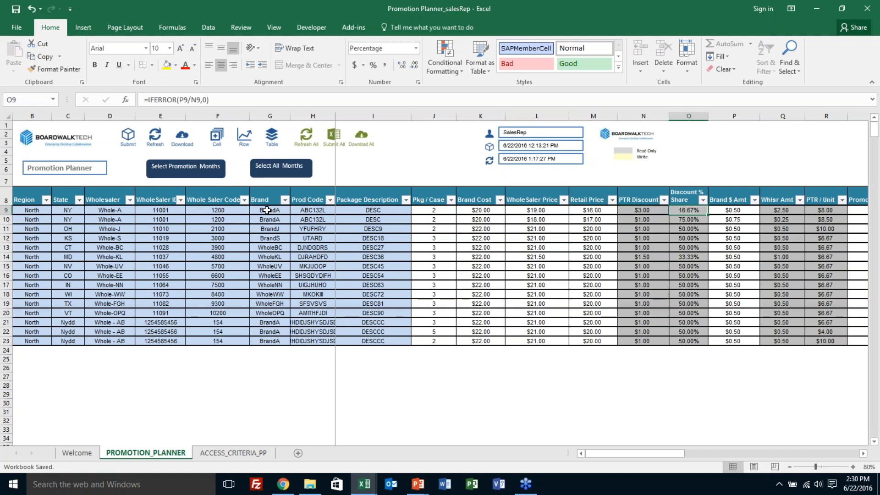
{"action": "key", "text": "Right"}
{"action": "key", "text": "Right"}
{"action": "key", "text": "Right"}
{"action": "key", "text": "Right"}
{"action": "key", "text": "Right"}
{"action": "key", "text": "Right"}
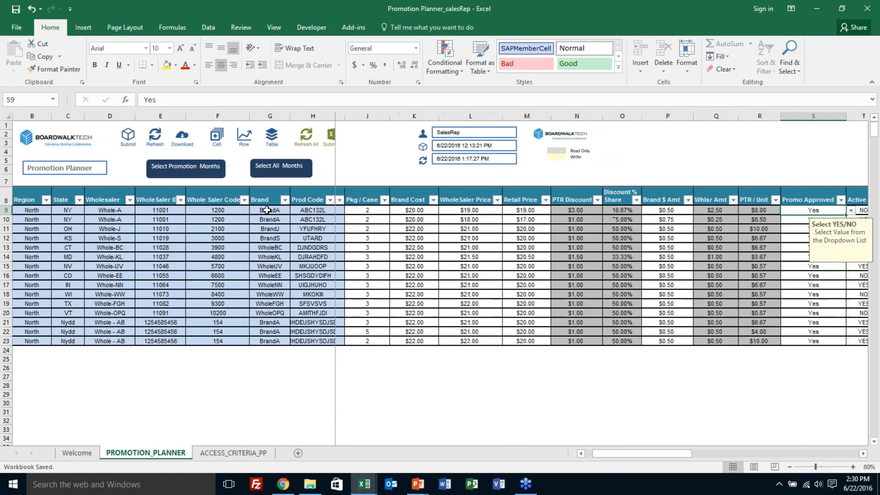
Step: Remove the April, May and June promotion marks from the first record in row 9
{"action": "key", "text": "Right"}
{"action": "key", "text": "Right"}
{"action": "key", "text": "Right"}
{"action": "key", "text": "Right"}
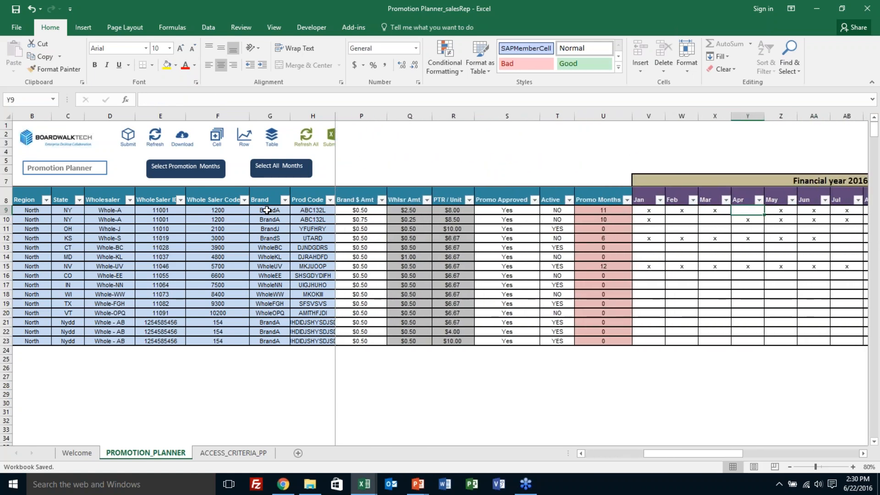
{"action": "key", "text": "Right"}
{"action": "key", "text": "Delete"}
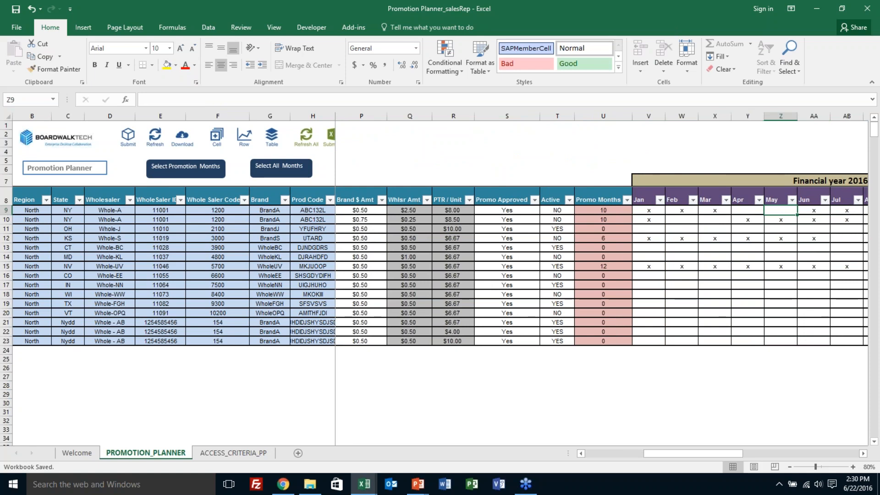
{"action": "key", "text": "Right"}
{"action": "key", "text": "Delete"}
Step: Check the Promo Months count formula in row 9 and return to the start of the row
{"action": "key", "text": "Left"}
{"action": "key", "text": "Left"}
{"action": "key", "text": "Left"}
{"action": "key", "text": "Left"}
{"action": "key", "text": "Left"}
{"action": "key", "text": "Left"}
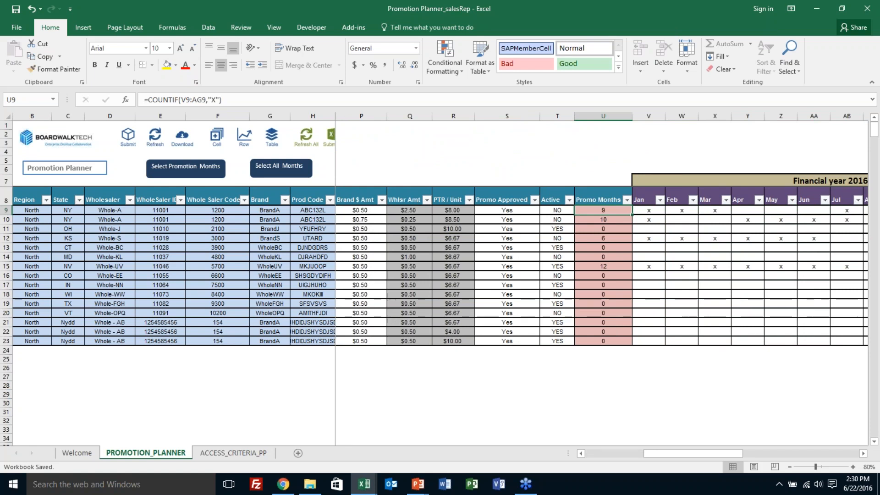
{"action": "key", "text": "Left"}
{"action": "key", "text": "Left"}
{"action": "key", "text": "Left"}
{"action": "key", "text": "Left"}
{"action": "key", "text": "Left"}
{"action": "key", "text": "Left"}
{"action": "key", "text": "Left"}
{"action": "key", "text": "Left"}
{"action": "key", "text": "Left"}
{"action": "key", "text": "Left"}
{"action": "key", "text": "Left"}
{"action": "key", "text": "Left"}
{"action": "key", "text": "Left"}
{"action": "key", "text": "Left"}
{"action": "key", "text": "Left"}
{"action": "key", "text": "Left"}
{"action": "key", "text": "Left"}
{"action": "key", "text": "Left"}
{"action": "key", "text": "Left"}
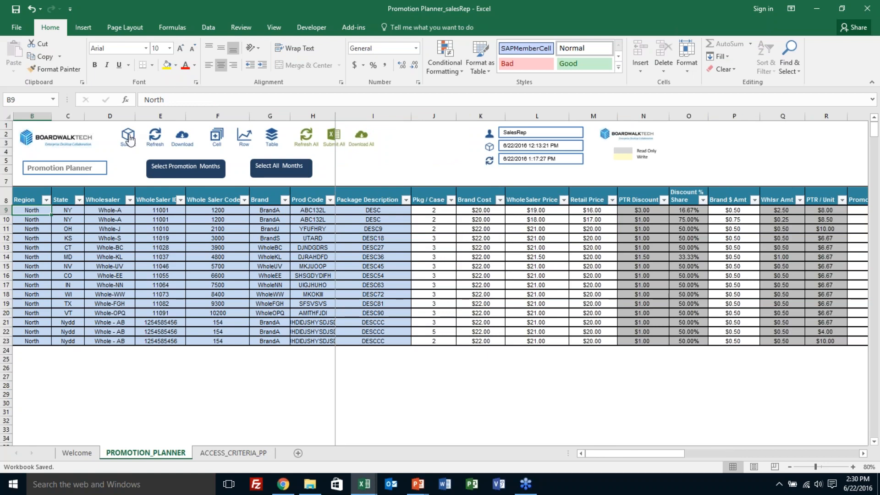
Step: Submit the sheet's changes with the transaction comment "Change in Wholesaler price along with removing promotion from 3 months."
{"action": "left_click", "coordinate": [129, 140]}
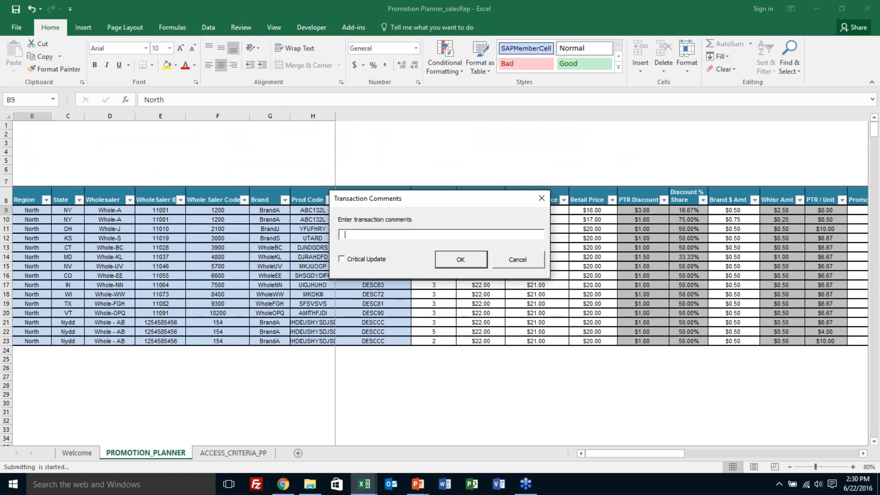
{"action": "type", "text": "Change in "}
{"action": "type", "text": "W"}
{"action": "type", "text": "H"}
{"action": "type", "text": "holesaler"}
{"action": "type", "text": " price along"}
{"action": "type", "text": " with "}
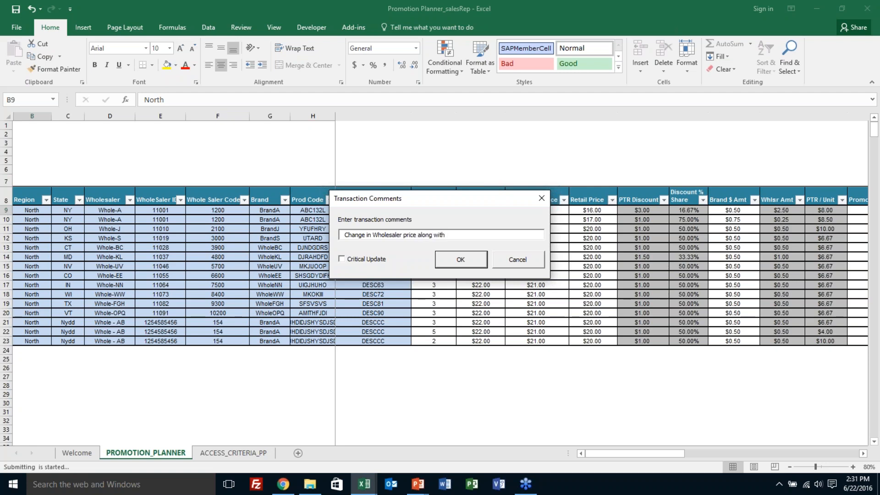
{"action": "type", "text": "removing promotion from 3 months."}
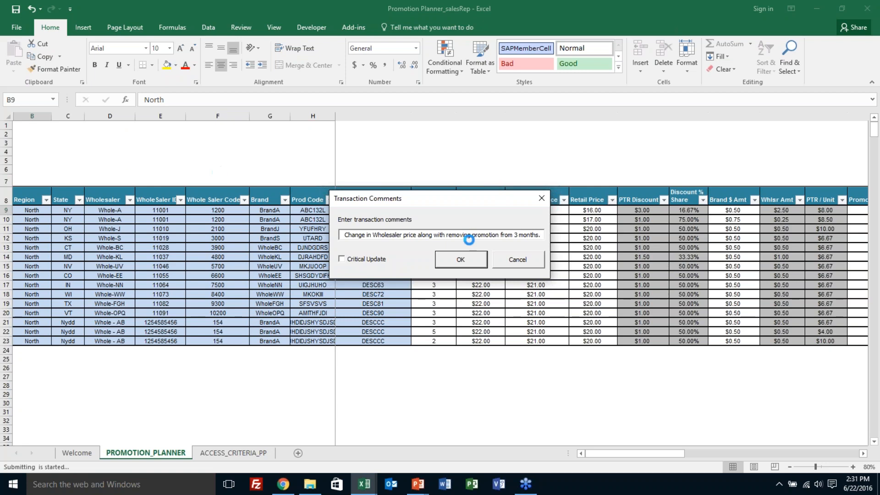
{"action": "left_click", "coordinate": [462, 260]}
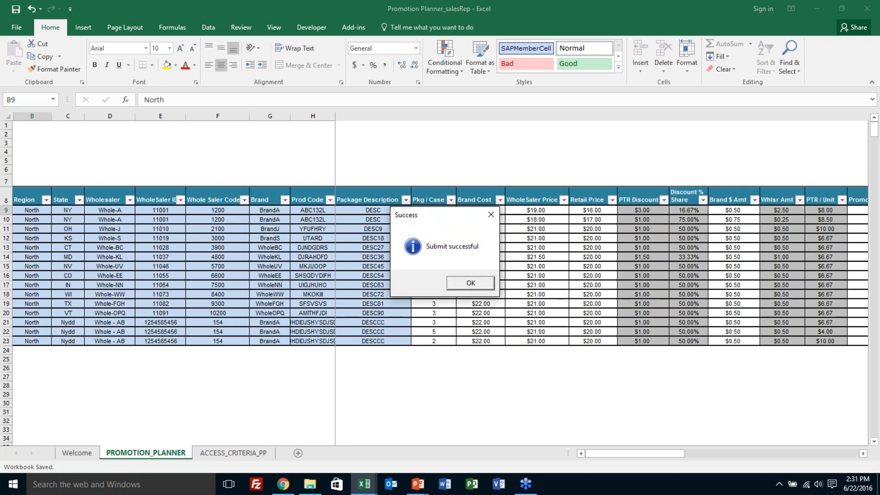
{"action": "left_click", "coordinate": [471, 283]}
{"action": "left_click", "coordinate": [470, 283]}
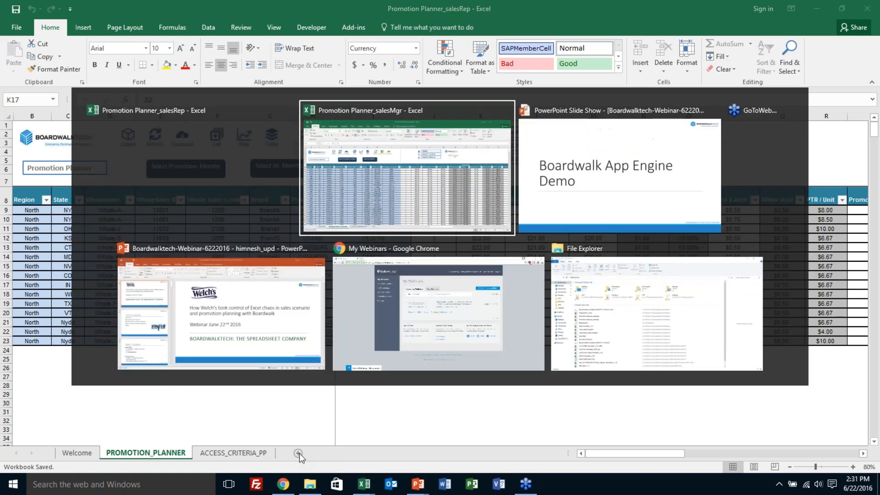
Step: Switch to the Promotion Planner_salesMgr workbook and check which regions the Region filter offers
{"action": "key", "text": "alt+Tab"}
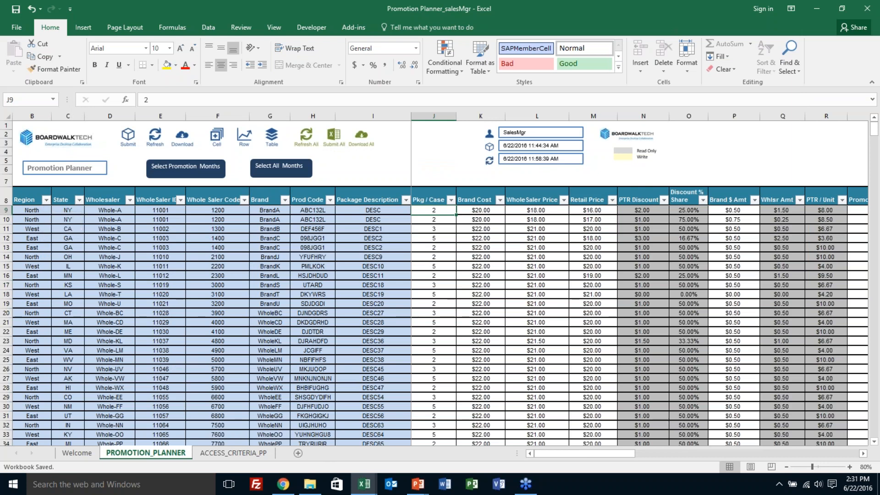
{"action": "left_click", "coordinate": [46, 200]}
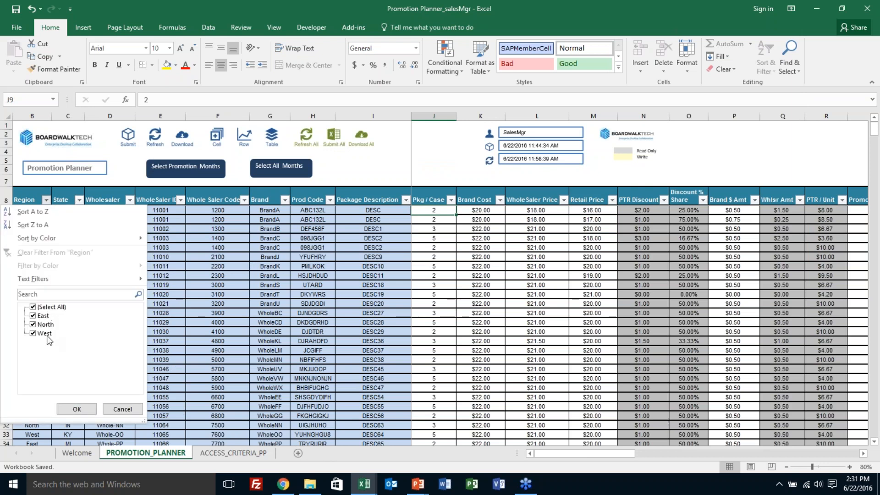
{"action": "left_click", "coordinate": [76, 409]}
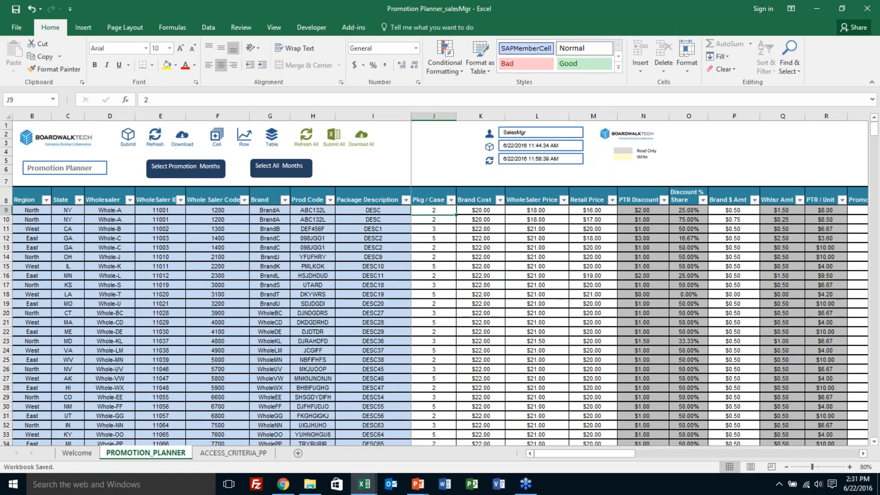
Step: Examine the SalesMgr region entries in rows 17 to 19 of the ACCESS_CRITERIA_PP sheet
{"action": "left_click", "coordinate": [238, 452]}
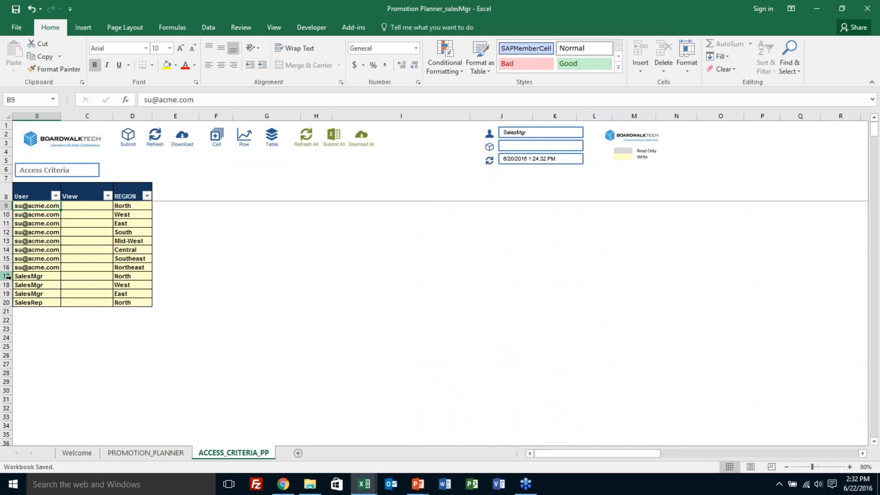
{"action": "left_click_drag", "start_coordinate": [8, 276], "coordinate": [8, 295]}
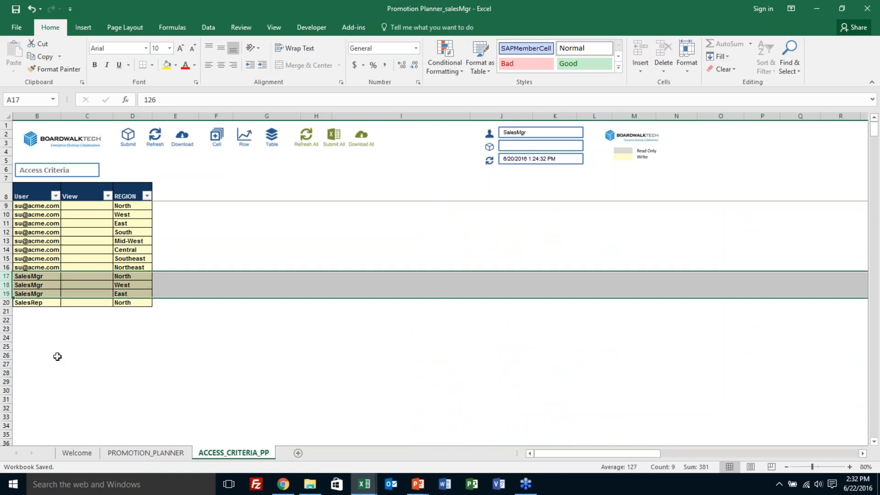
{"action": "left_click", "coordinate": [7, 293]}
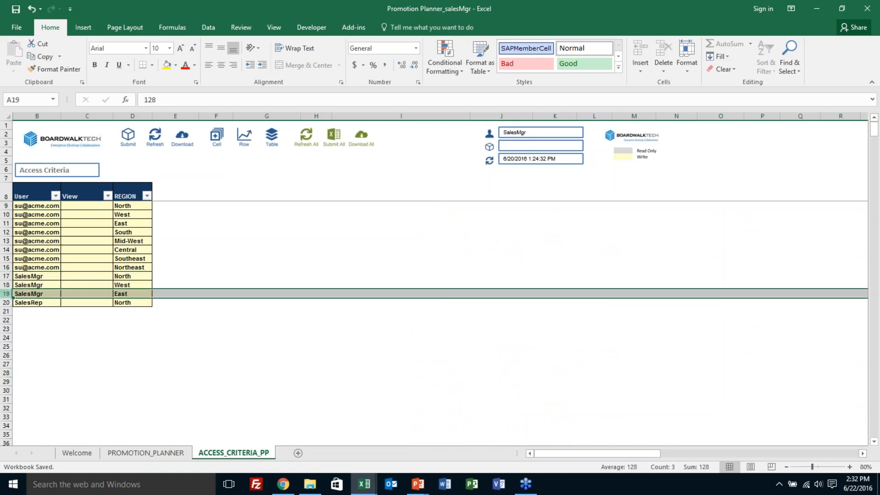
Step: Set the region of the SalesRep entry in row 20 to West
{"action": "left_click", "coordinate": [20, 302]}
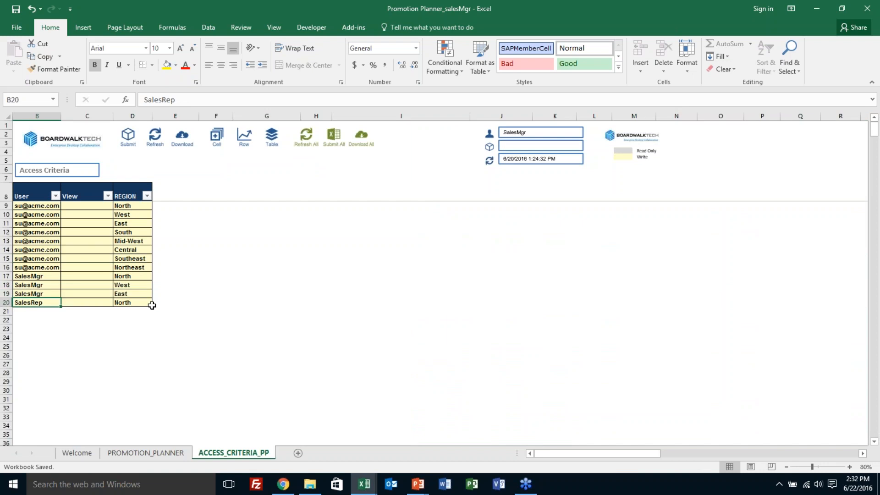
{"action": "left_click", "coordinate": [147, 304]}
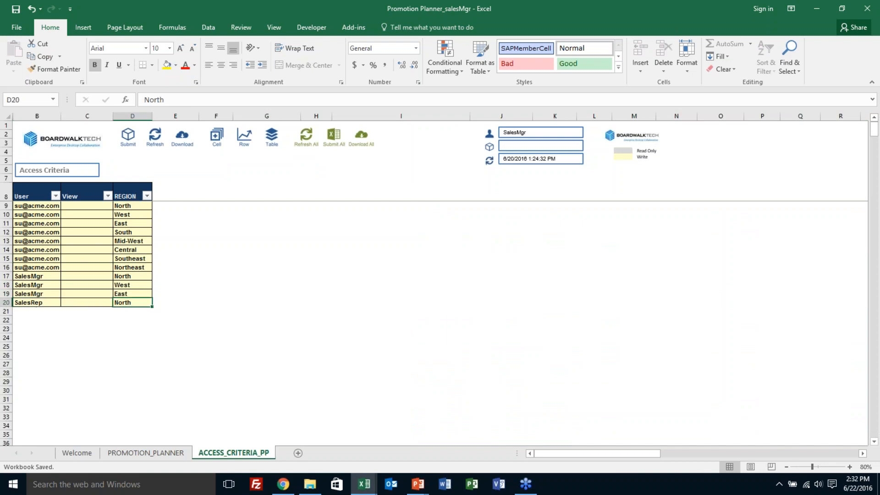
{"action": "type", "text": "West"}
{"action": "key", "text": "Return"}
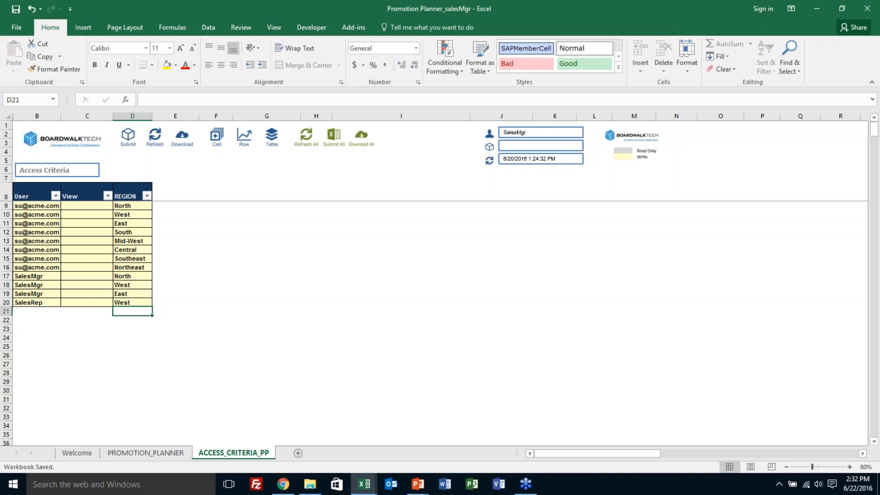
{"action": "left_click", "coordinate": [136, 293]}
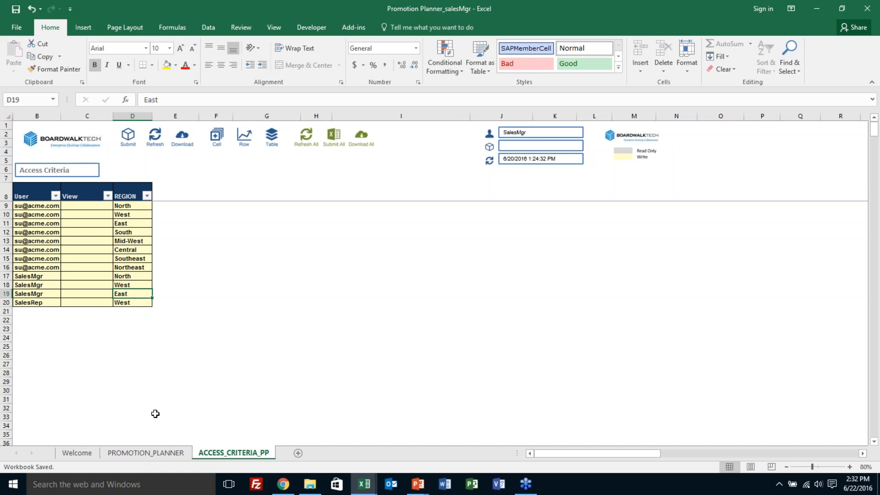
Step: Go back to the PROMOTION_PLANNER sheet and look through row 9 from Region to the January promotion mark
{"action": "left_click", "coordinate": [147, 454]}
{"action": "left_click", "coordinate": [232, 207]}
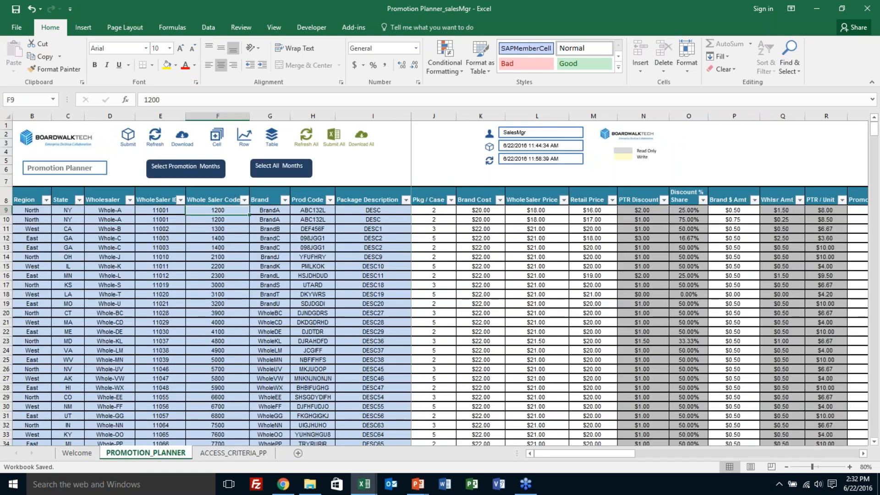
{"action": "left_click", "coordinate": [157, 210]}
{"action": "left_click", "coordinate": [109, 210]}
{"action": "key", "text": "Left"}
{"action": "key", "text": "Left"}
{"action": "key", "text": "Right"}
{"action": "key", "text": "Right"}
{"action": "key", "text": "Right"}
{"action": "key", "text": "Right"}
{"action": "key", "text": "Right"}
{"action": "key", "text": "Right"}
{"action": "key", "text": "Right"}
{"action": "key", "text": "Right"}
{"action": "key", "text": "Right"}
{"action": "key", "text": "Right"}
{"action": "key", "text": "Right"}
{"action": "key", "text": "Right"}
{"action": "key", "text": "Right"}
{"action": "key", "text": "Right"}
{"action": "key", "text": "Right"}
{"action": "key", "text": "Right"}
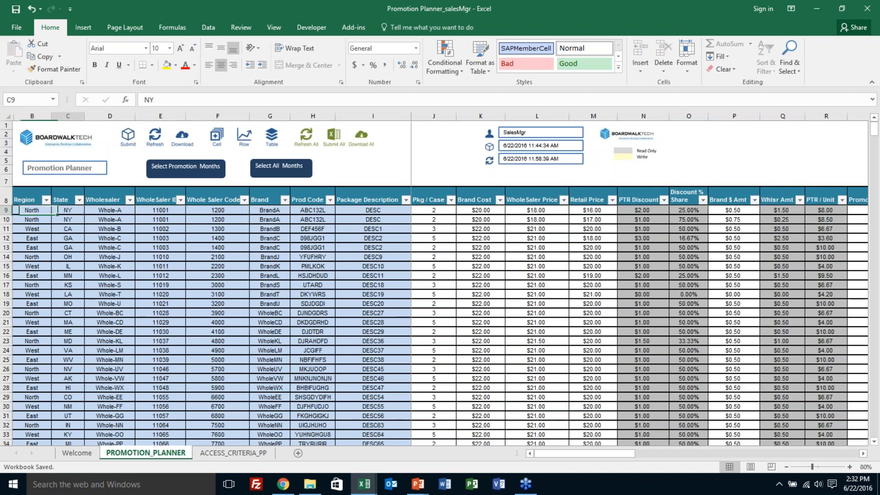
{"action": "key", "text": "Right"}
{"action": "key", "text": "Right"}
{"action": "key", "text": "Right"}
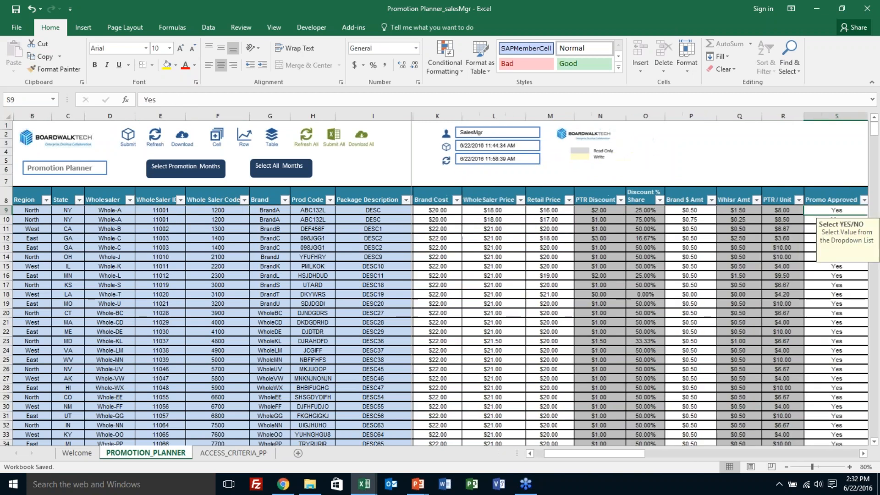
{"action": "key", "text": "Right"}
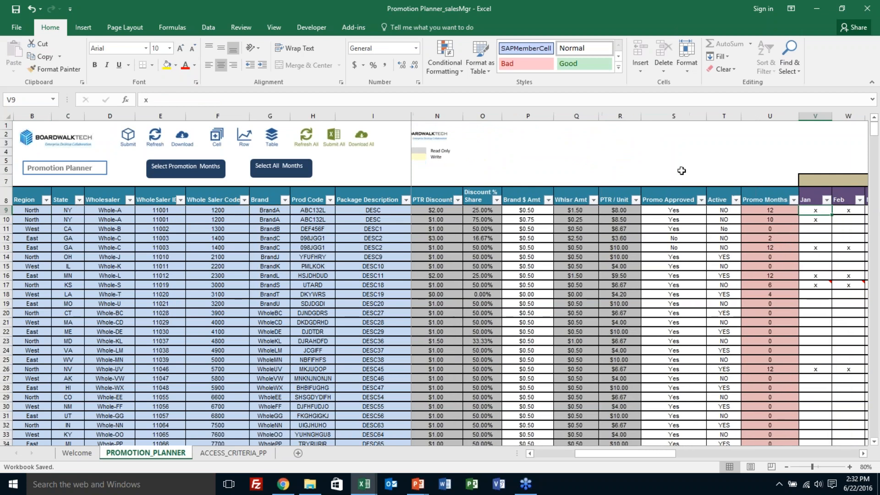
Step: Check the Promo Approved choices for row 10 and the Promo Months formula in row 9
{"action": "left_click", "coordinate": [679, 224]}
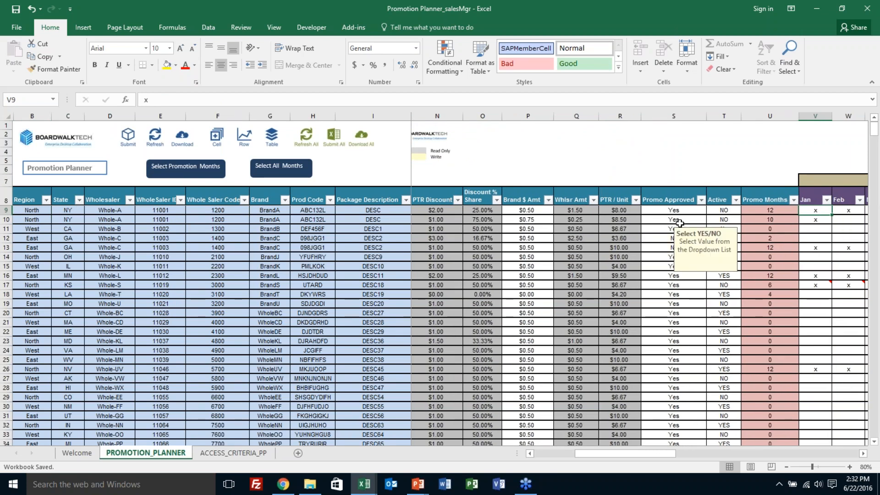
{"action": "left_click", "coordinate": [711, 220]}
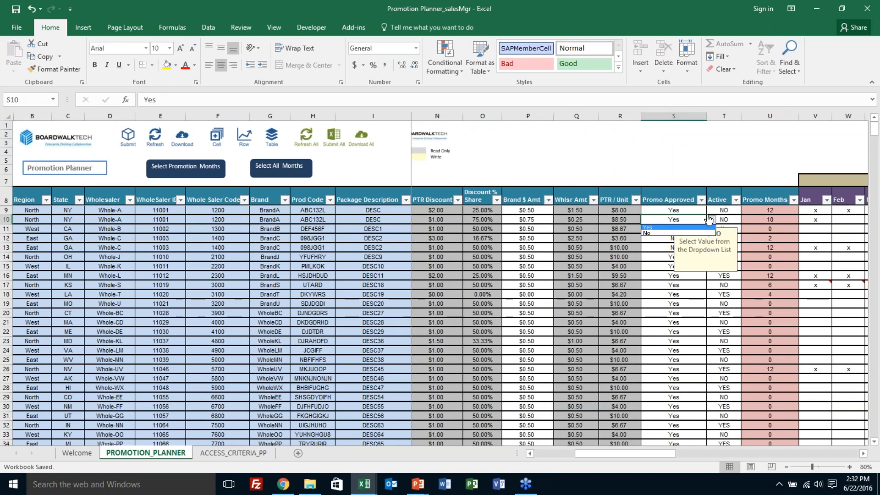
{"action": "left_click", "coordinate": [710, 227]}
{"action": "left_click", "coordinate": [752, 212]}
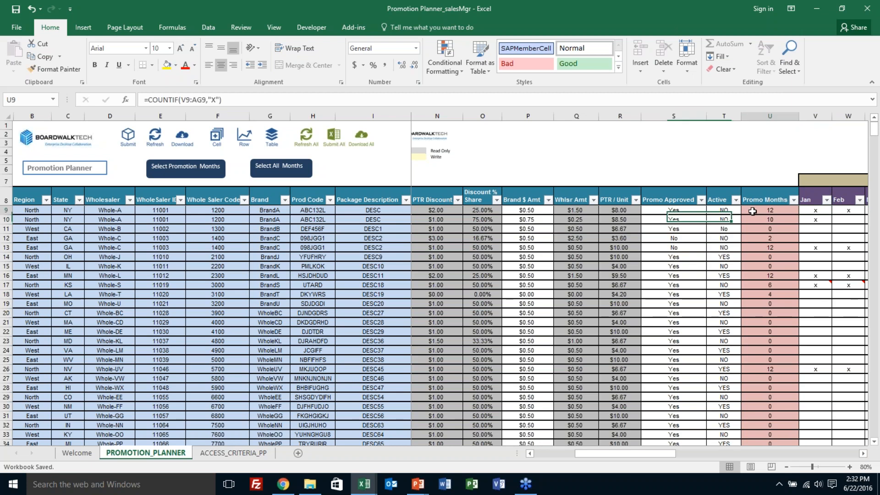
Step: Return to the start of row 9 and view the Region filter's choices without filtering
{"action": "key", "text": "Home"}
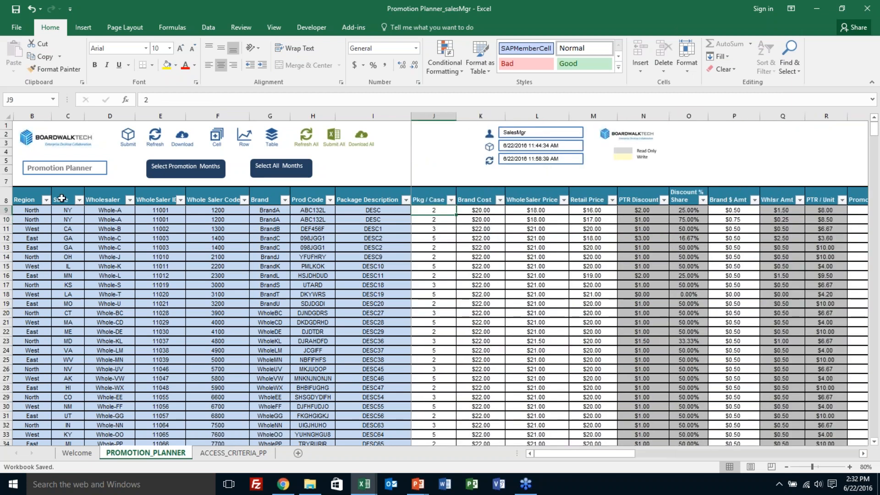
{"action": "left_click", "coordinate": [46, 199]}
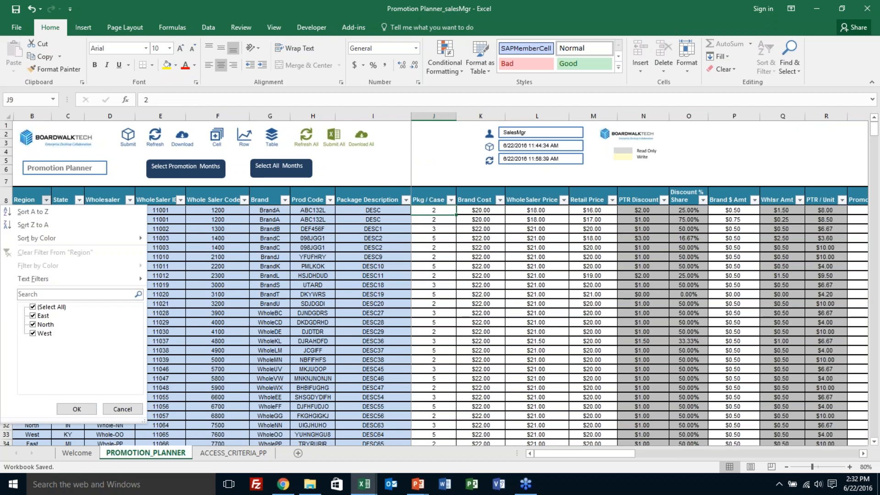
{"action": "left_click", "coordinate": [48, 307]}
{"action": "left_click", "coordinate": [183, 305]}
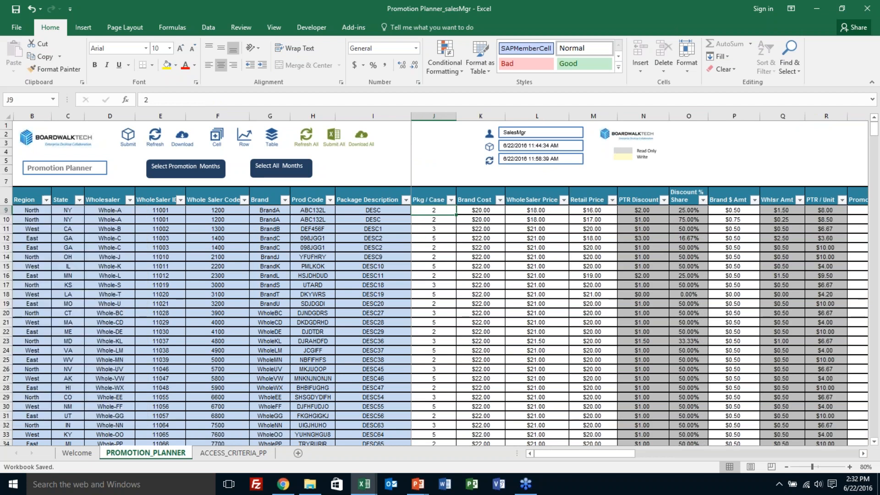
Step: Review the manager's row 9 values from Whole Saler Code to the January mark and back to Brand Cost
{"action": "left_click", "coordinate": [231, 212]}
{"action": "key", "text": "Right"}
{"action": "key", "text": "Right"}
{"action": "key", "text": "Right"}
{"action": "key", "text": "Right"}
{"action": "key", "text": "Right"}
{"action": "key", "text": "Right"}
{"action": "key", "text": "Right"}
{"action": "key", "text": "Right"}
{"action": "key", "text": "Right"}
{"action": "key", "text": "Right"}
{"action": "key", "text": "Right"}
{"action": "key", "text": "Right"}
{"action": "key", "text": "Right"}
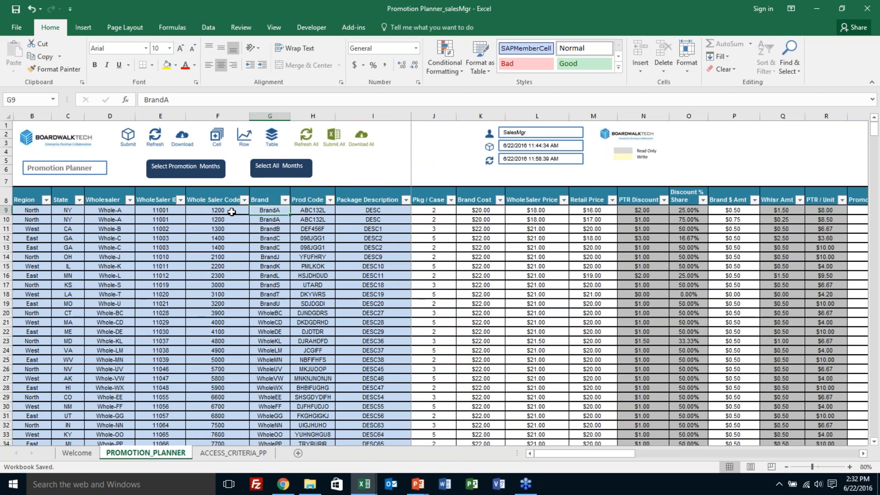
{"action": "key", "text": "Right"}
{"action": "key", "text": "Right"}
{"action": "key", "text": "Right"}
{"action": "key", "text": "Right"}
{"action": "key", "text": "Right"}
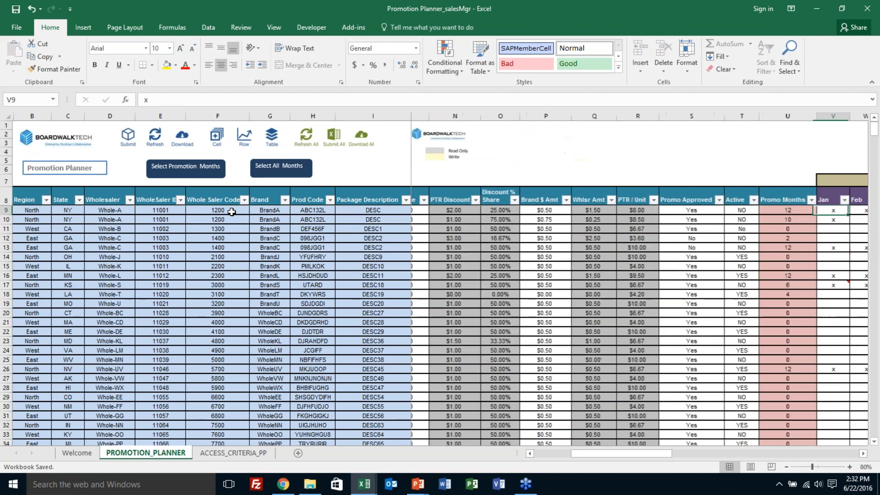
{"action": "key", "text": "Left"}
{"action": "key", "text": "Left"}
{"action": "key", "text": "Left"}
{"action": "key", "text": "Left"}
{"action": "key", "text": "Left"}
{"action": "key", "text": "Left"}
{"action": "key", "text": "Left"}
{"action": "key", "text": "Left"}
{"action": "key", "text": "Left"}
{"action": "key", "text": "Left"}
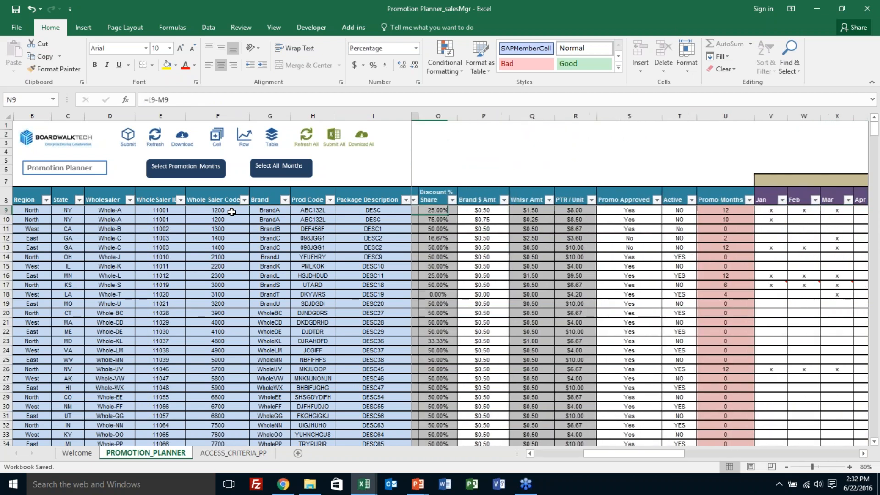
{"action": "key", "text": "Left"}
{"action": "key", "text": "Left"}
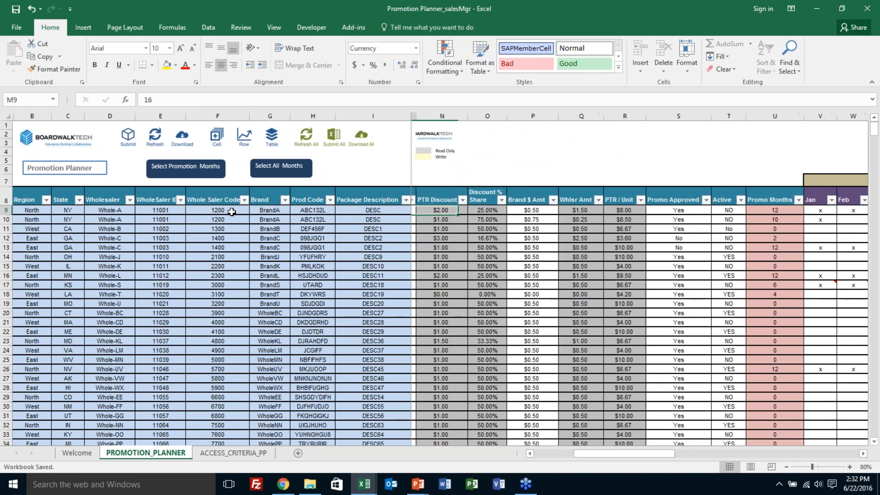
{"action": "key", "text": "Left"}
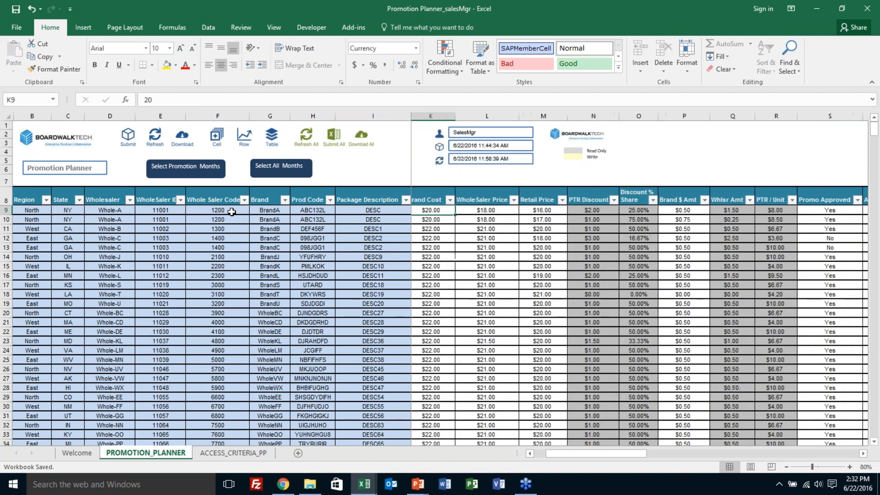
Step: Refresh the manager's sheet with the submitted data and read the change note on row 9's WholeSaler Price
{"action": "left_click", "coordinate": [157, 144]}
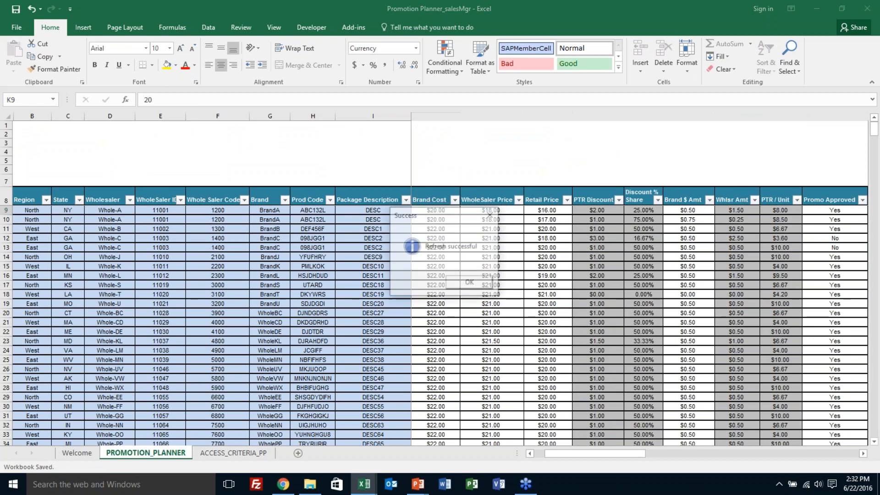
{"action": "left_click", "coordinate": [479, 286]}
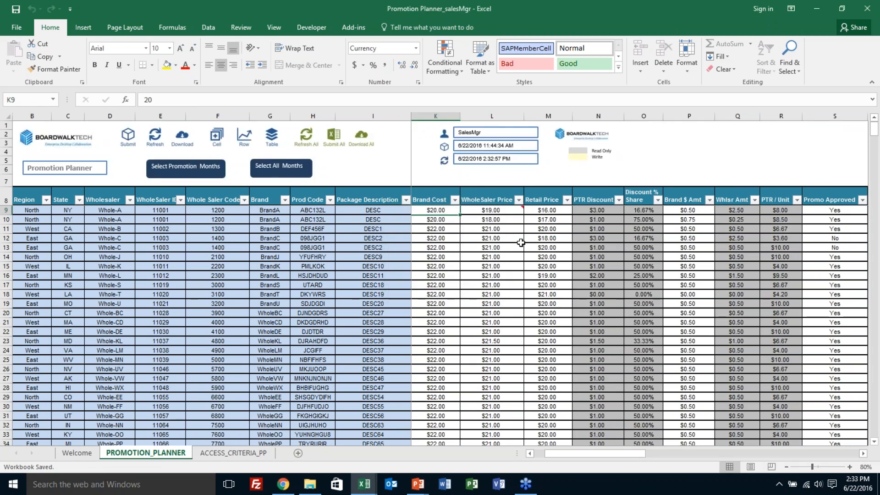
{"action": "mouse_move", "coordinate": [519, 212]}
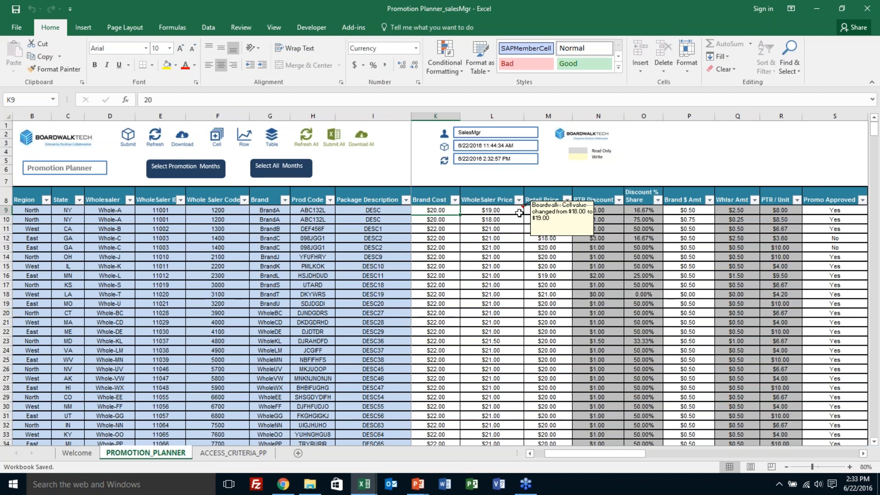
{"action": "left_click_drag", "start_coordinate": [519, 213], "coordinate": [651, 202]}
Step: Look along row 9 from Brand $ Amt to the September promotion mark for the refreshed changes
{"action": "left_click", "coordinate": [685, 211]}
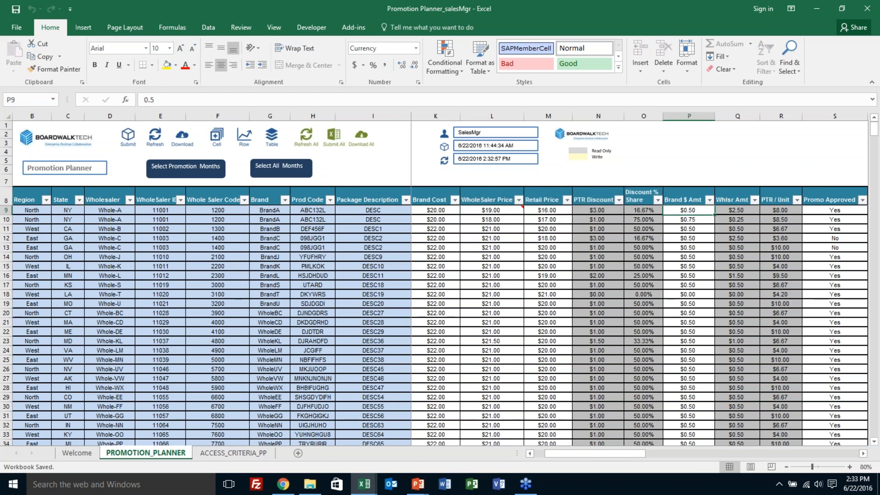
{"action": "key", "text": "Right"}
{"action": "key", "text": "Right"}
{"action": "key", "text": "Right"}
{"action": "key", "text": "Right"}
{"action": "key", "text": "Right"}
{"action": "key", "text": "Right"}
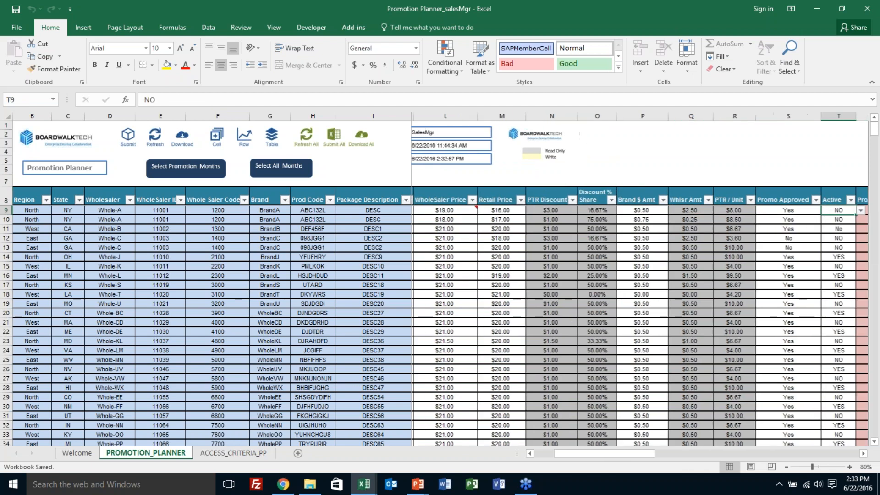
{"action": "key", "text": "Right"}
{"action": "key", "text": "Right"}
{"action": "key", "text": "Right"}
{"action": "key", "text": "Right"}
{"action": "key", "text": "Right"}
{"action": "key", "text": "Right"}
{"action": "key", "text": "Right"}
{"action": "key", "text": "Right"}
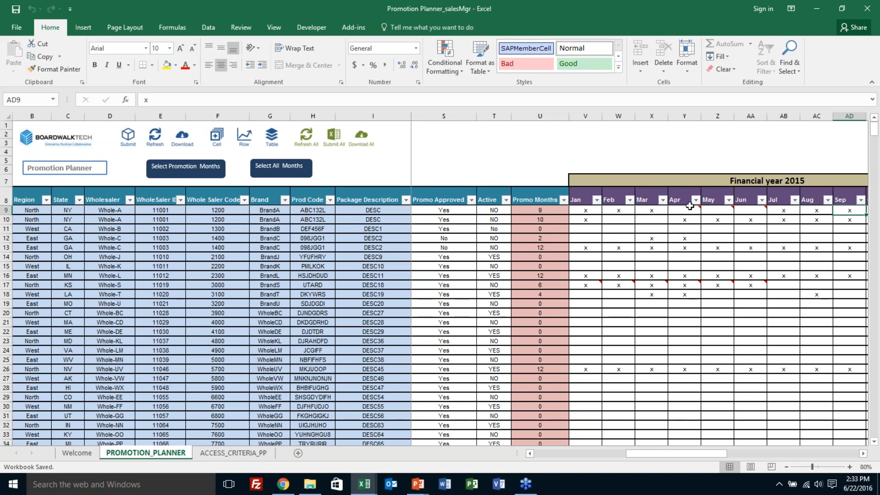
Step: Generate the cell history of row 9's Promo Months for the Past Month activity period
{"action": "left_click", "coordinate": [546, 211]}
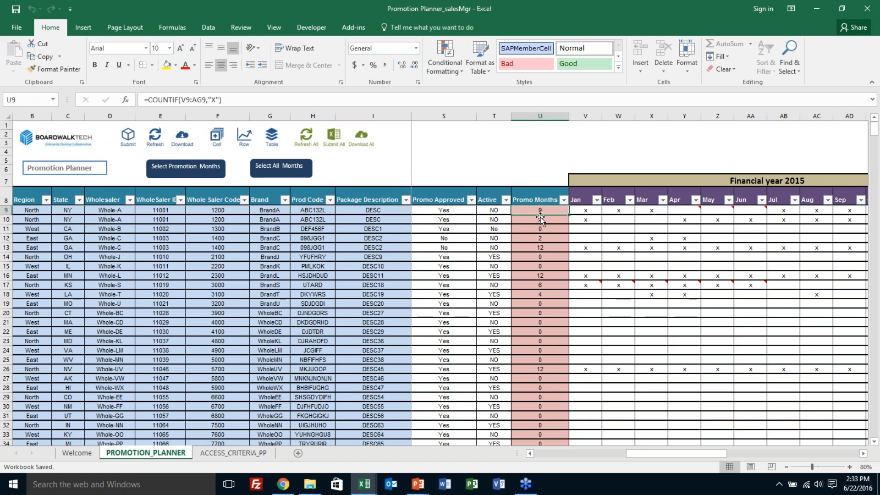
{"action": "left_click", "coordinate": [218, 144]}
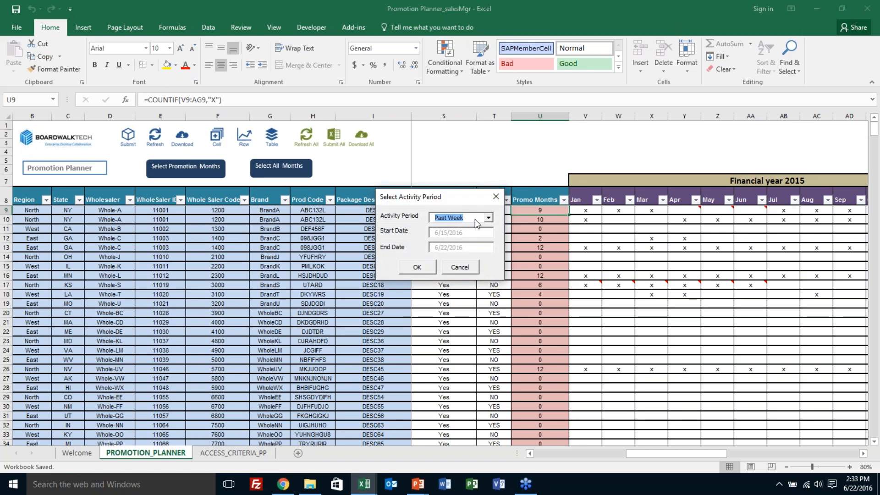
{"action": "left_click", "coordinate": [488, 218]}
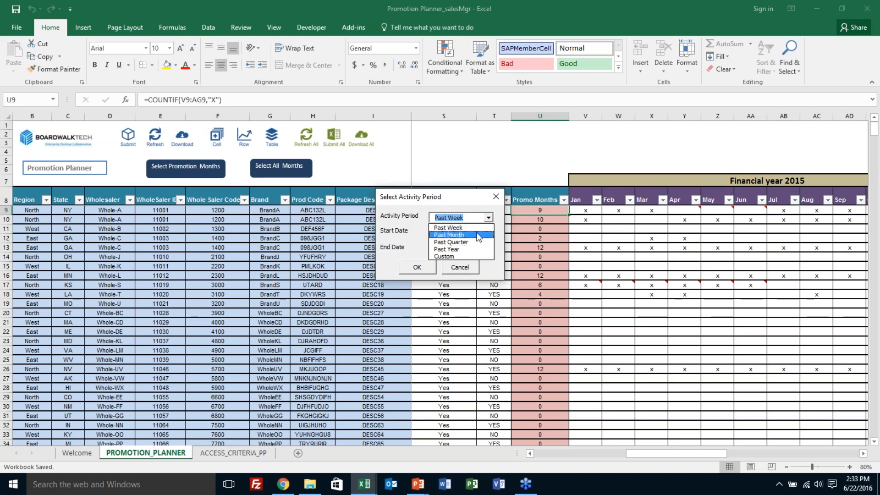
{"action": "left_click", "coordinate": [477, 235]}
{"action": "left_click", "coordinate": [417, 266]}
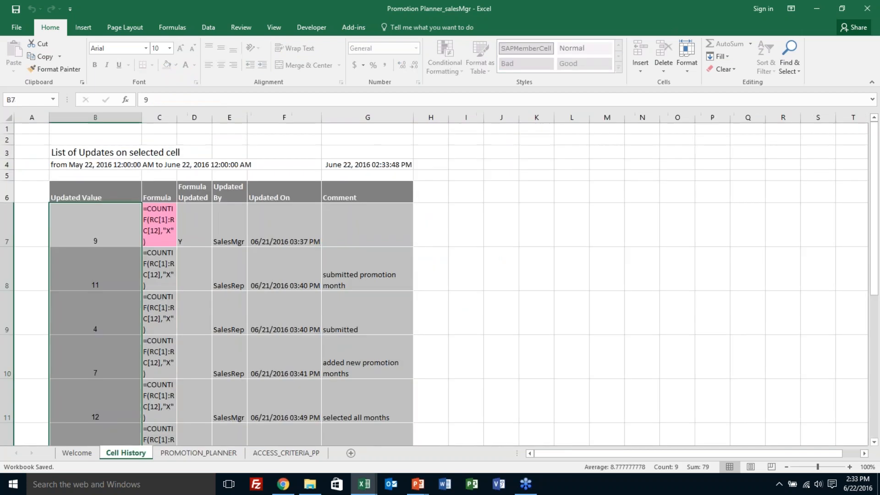
Step: Review the Updated By entries of the cell history from row 7 to row 15 and the fields of the row 15 entry
{"action": "left_click", "coordinate": [237, 235]}
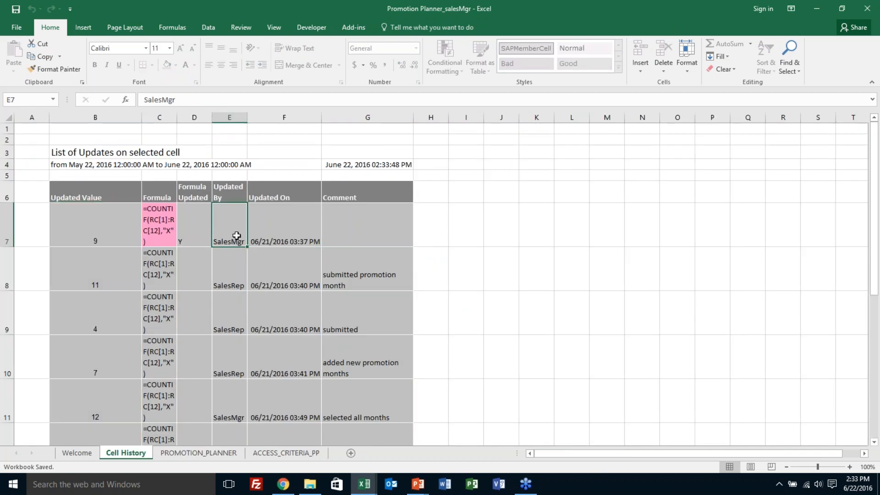
{"action": "key", "text": "Down"}
{"action": "key", "text": "Down"}
{"action": "key", "text": "Down"}
{"action": "key", "text": "Down"}
{"action": "key", "text": "Down"}
{"action": "key", "text": "Down"}
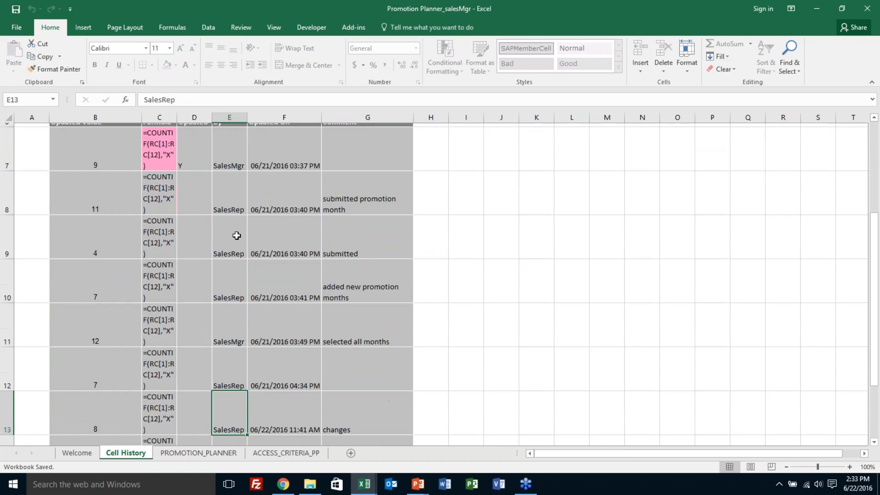
{"action": "key", "text": "Down"}
{"action": "key", "text": "Down"}
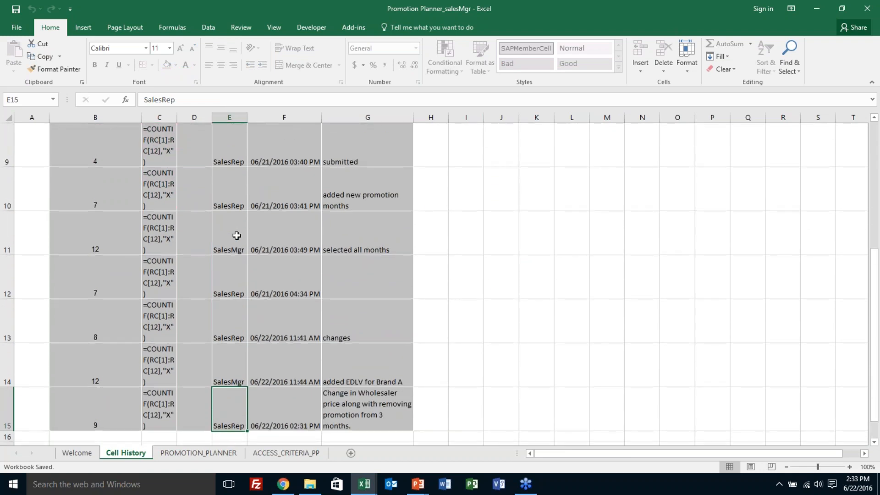
{"action": "key", "text": "Right"}
{"action": "key", "text": "Right"}
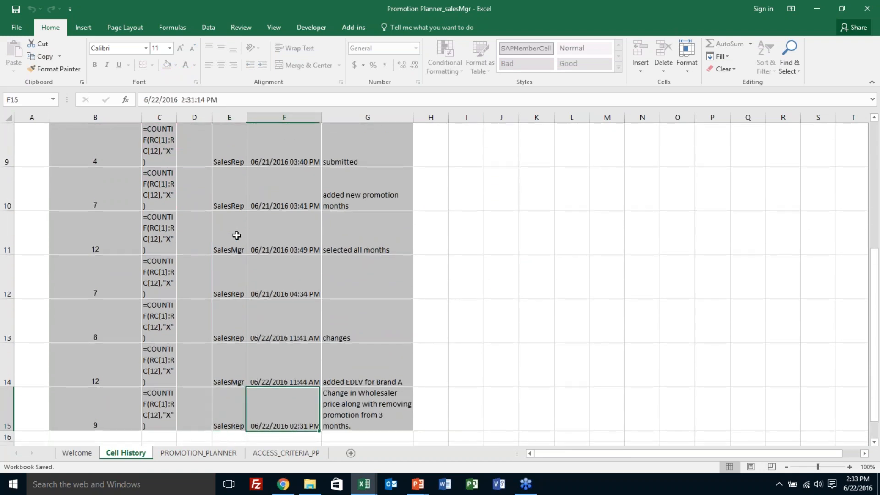
{"action": "key", "text": "Left"}
{"action": "key", "text": "Left"}
{"action": "key", "text": "Left"}
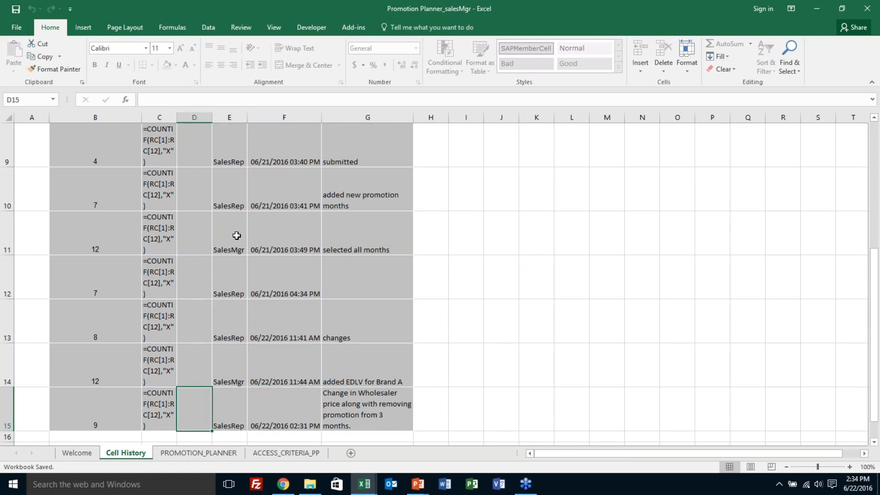
{"action": "key", "text": "Left"}
{"action": "key", "text": "Left"}
{"action": "key", "text": "Left"}
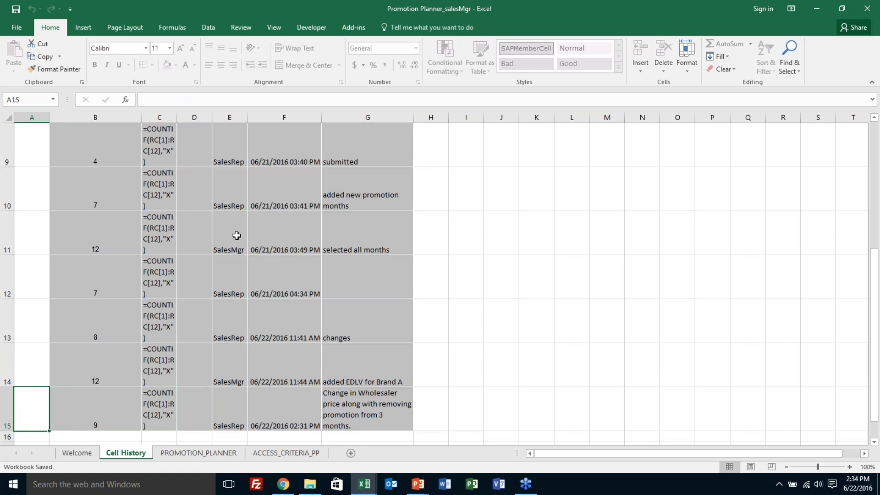
Step: Review the Updated Value entries from row 15 back up to row 7, including row 7's Formula and Formula Updated fields
{"action": "key", "text": "Right"}
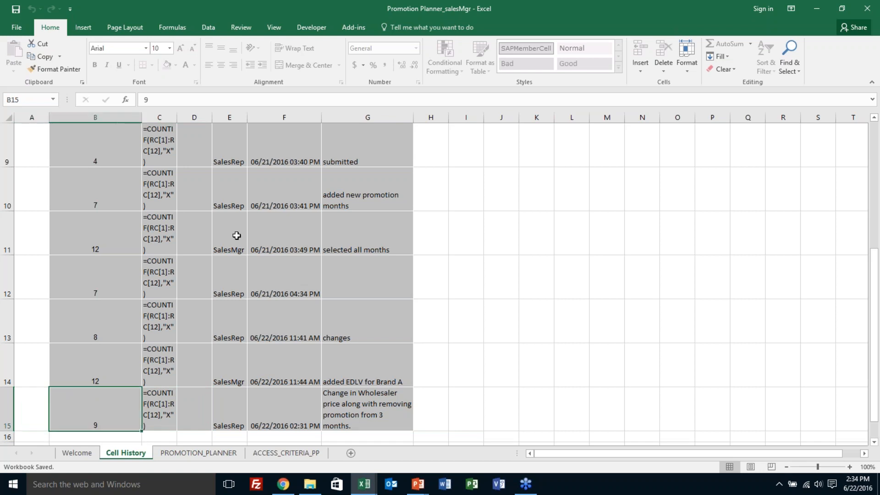
{"action": "key", "text": "Up"}
{"action": "key", "text": "Down"}
{"action": "key", "text": "Up"}
{"action": "key", "text": "Up"}
{"action": "key", "text": "Up"}
{"action": "key", "text": "Up"}
{"action": "key", "text": "Up"}
{"action": "key", "text": "Up"}
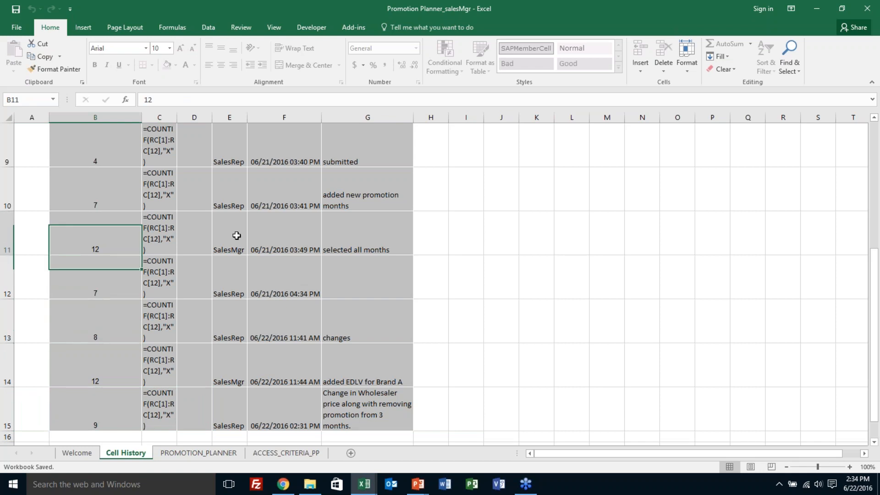
{"action": "key", "text": "Up"}
{"action": "key", "text": "Up"}
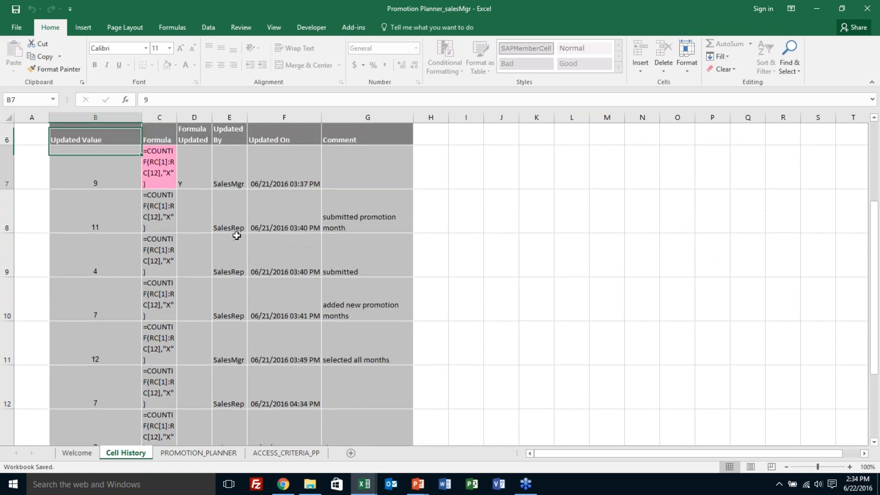
{"action": "key", "text": "Right"}
{"action": "key", "text": "Right"}
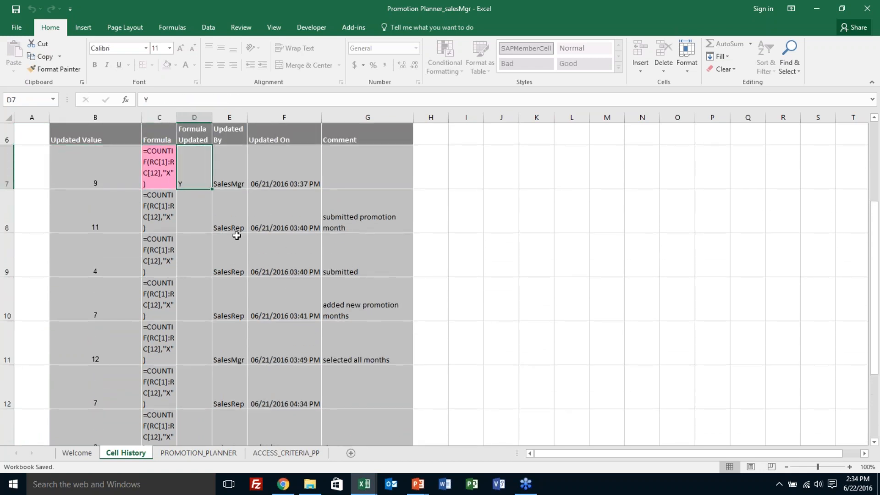
{"action": "key", "text": "Left"}
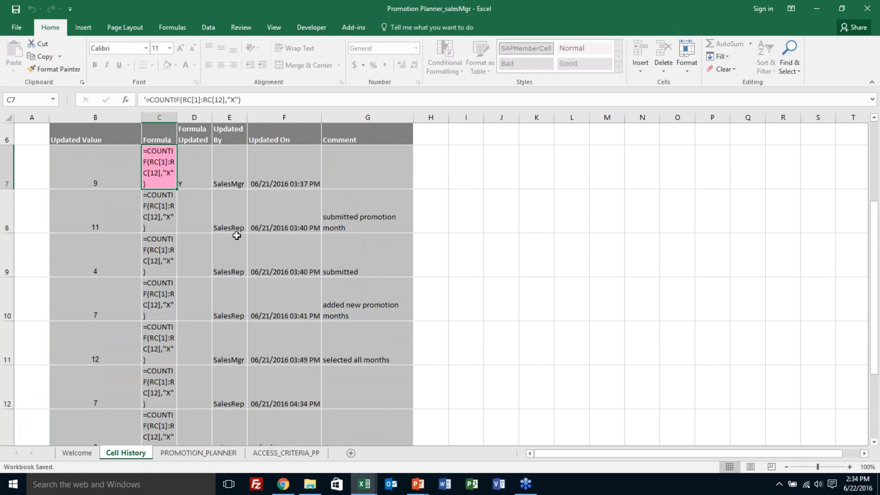
Step: On the PROMOTION_PLANNER sheet, set row 9's Promo Approved to No and submit it with the transaction comment "not approved"
{"action": "left_click", "coordinate": [227, 450]}
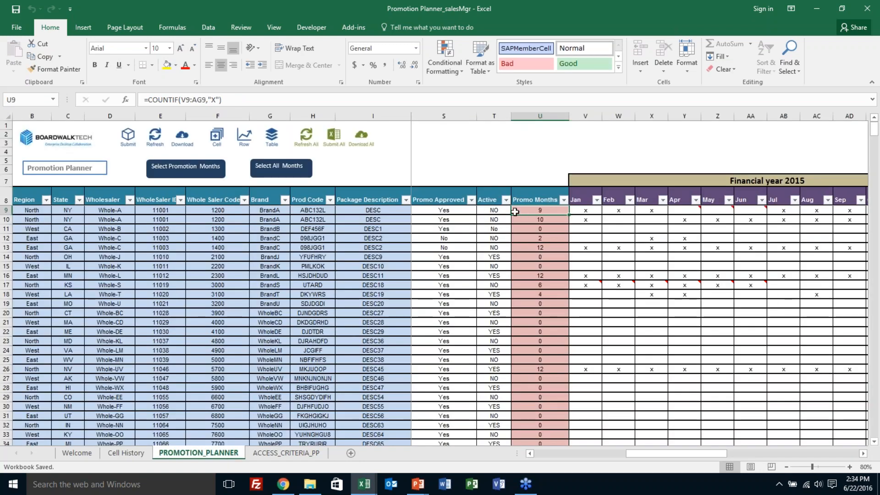
{"action": "left_click", "coordinate": [458, 211]}
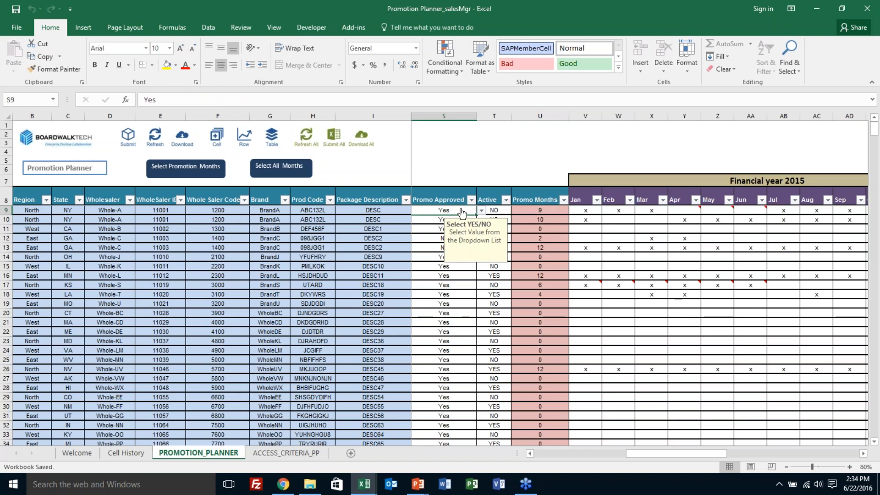
{"action": "left_click", "coordinate": [482, 210]}
{"action": "left_click", "coordinate": [477, 224]}
{"action": "left_click", "coordinate": [128, 146]}
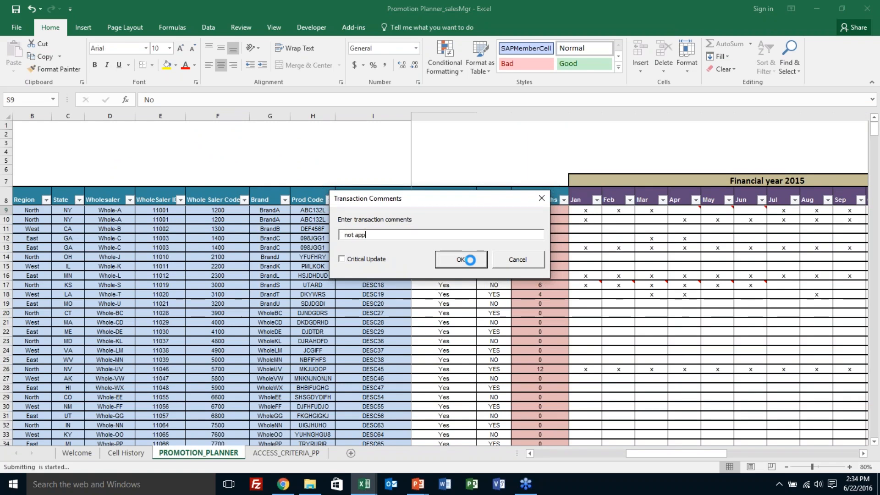
{"action": "left_click", "coordinate": [461, 260]}
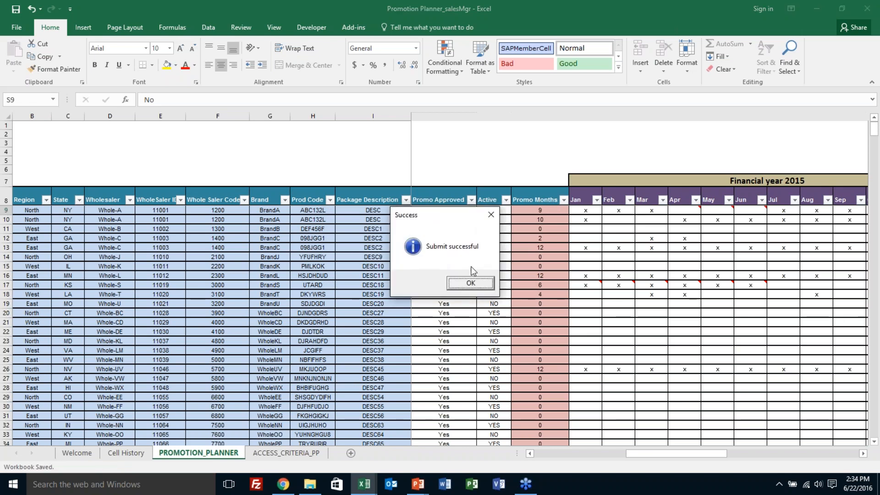
{"action": "left_click", "coordinate": [471, 283]}
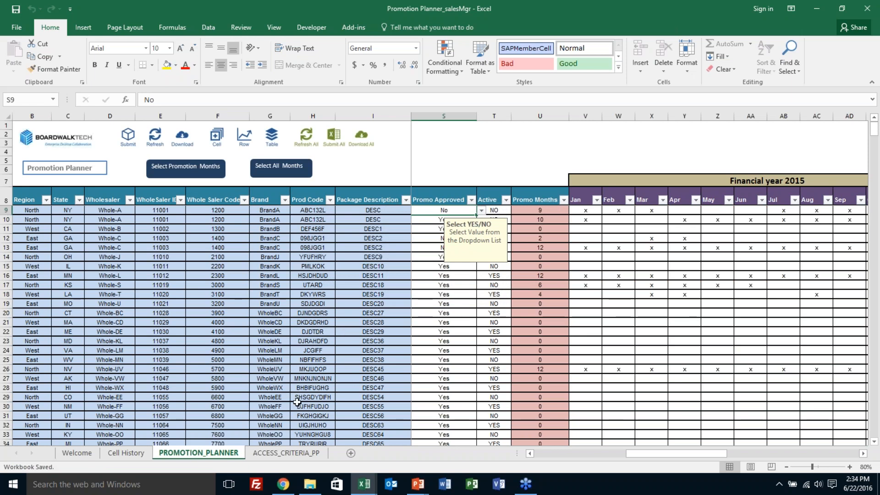
Step: Switch to the sales rep's workbook, refresh the planner sheet and read the change note on row 9's Promo Approved cell
{"action": "key", "text": "alt+Tab"}
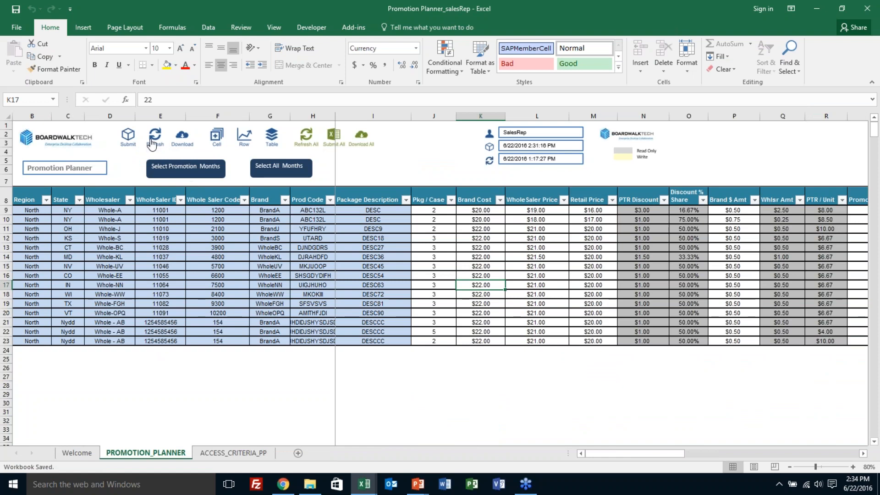
{"action": "left_click", "coordinate": [153, 142]}
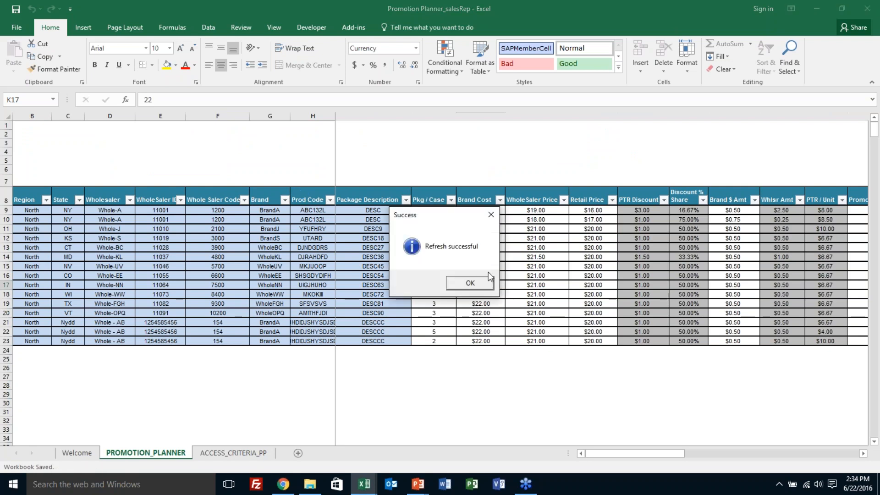
{"action": "left_click", "coordinate": [482, 283]}
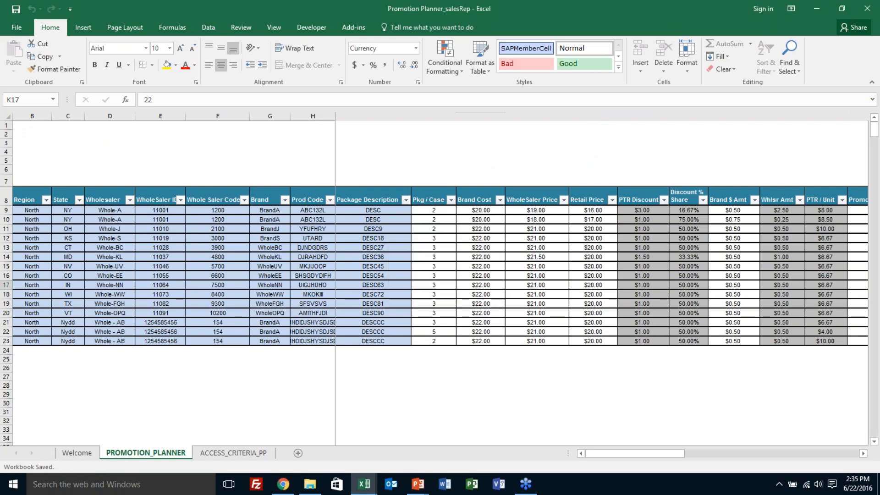
{"action": "left_click", "coordinate": [538, 209]}
{"action": "key", "text": "Right"}
{"action": "key", "text": "Right"}
{"action": "key", "text": "Right"}
{"action": "key", "text": "Right"}
{"action": "key", "text": "Right"}
{"action": "key", "text": "Right"}
{"action": "key", "text": "Right"}
{"action": "key", "text": "Right"}
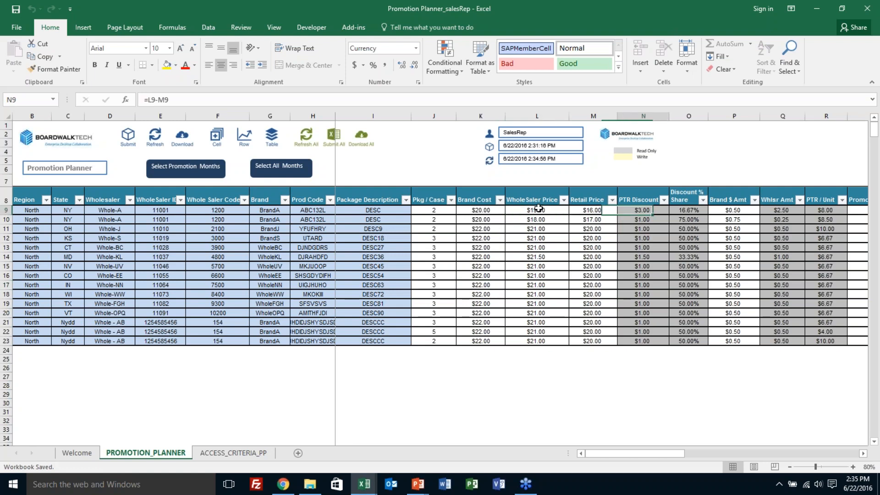
{"action": "key", "text": "Right"}
{"action": "key", "text": "Right"}
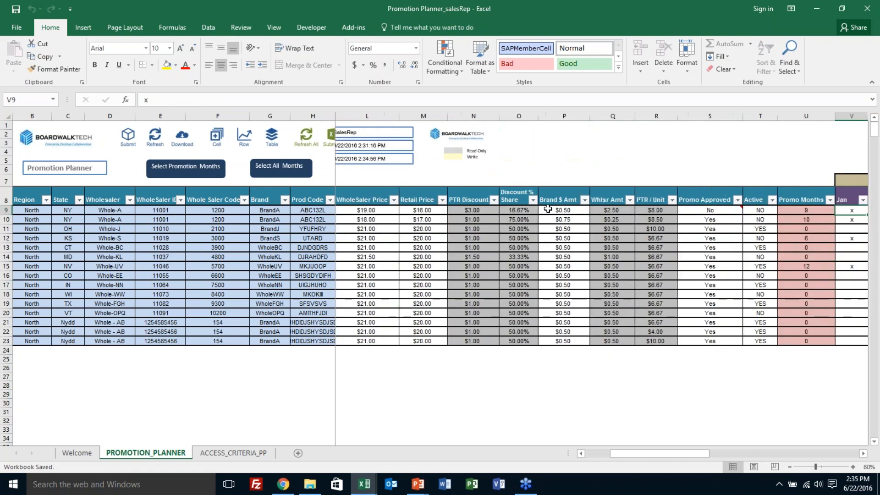
Step: Generate the cell history of row 9's Promo Approved for the Past Week activity period and check its comment
{"action": "left_click", "coordinate": [709, 210]}
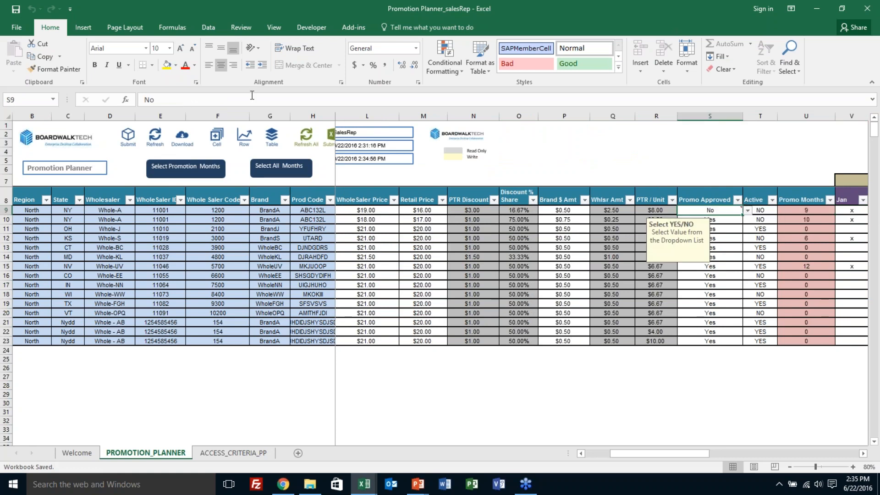
{"action": "left_click", "coordinate": [217, 140]}
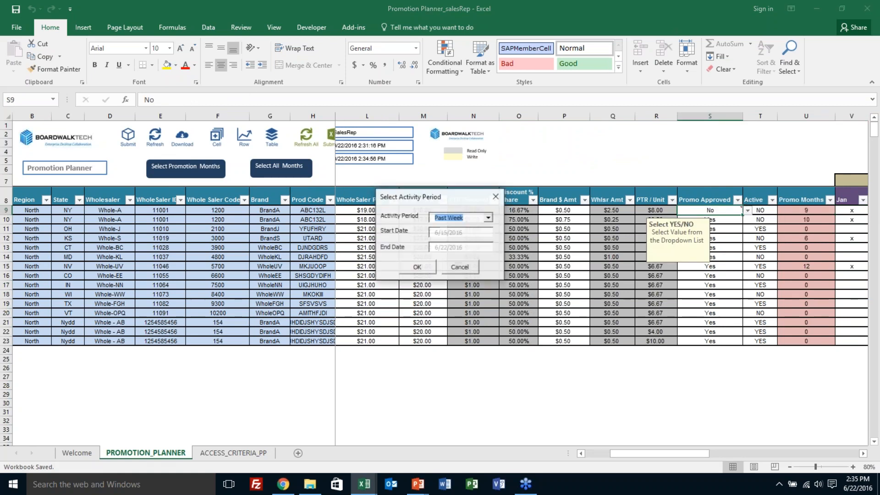
{"action": "left_click", "coordinate": [424, 267]}
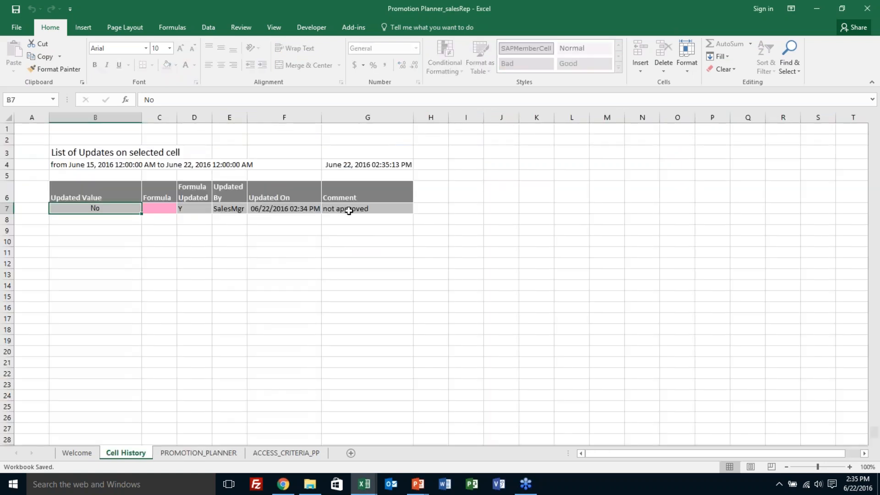
{"action": "left_click", "coordinate": [349, 210]}
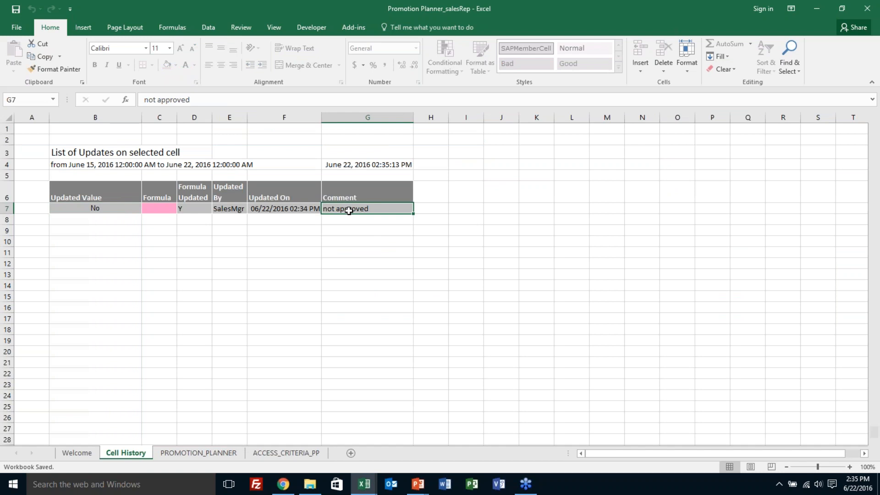
Step: On the sales rep's PROMOTION_PLANNER sheet, set the promotion months of the row 10 item to all months except August and October
{"action": "left_click", "coordinate": [205, 454]}
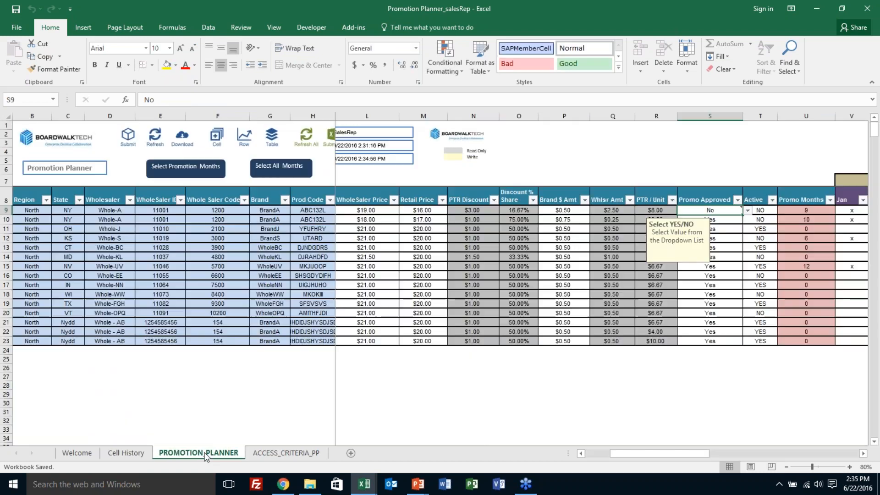
{"action": "double_click", "coordinate": [234, 237]}
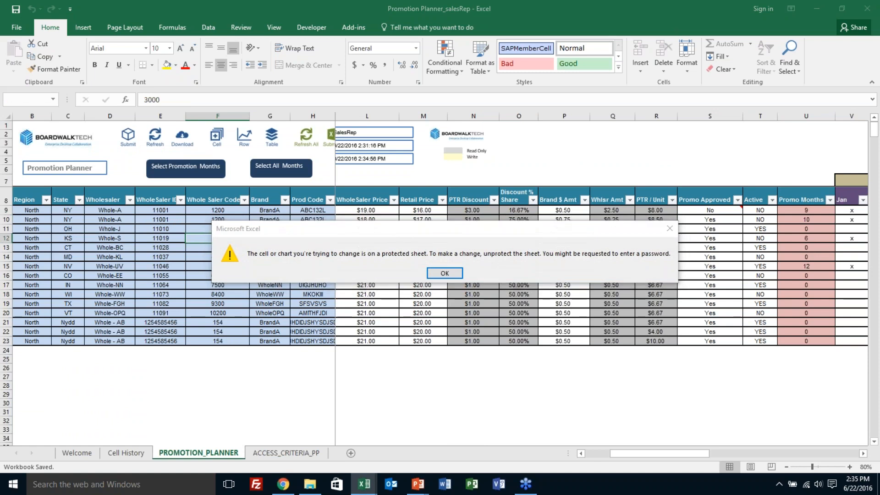
{"action": "key", "text": "Return"}
{"action": "key", "text": "ctrl+Home"}
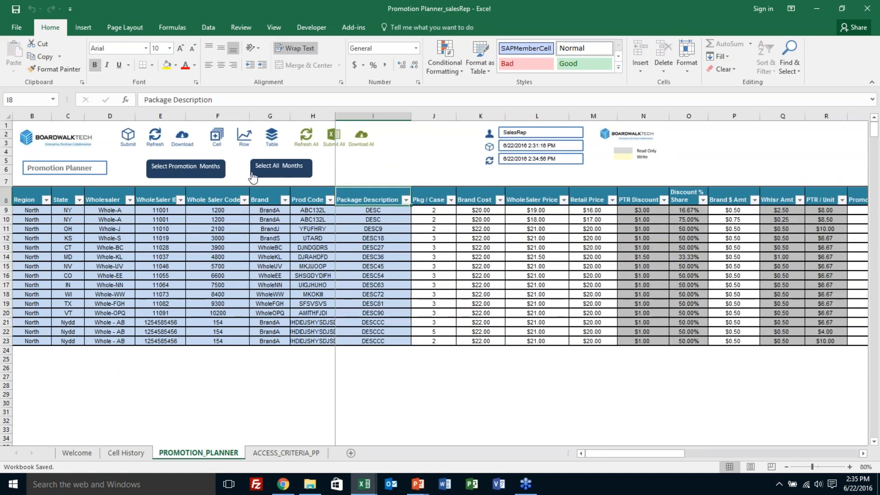
{"action": "left_click", "coordinate": [161, 217]}
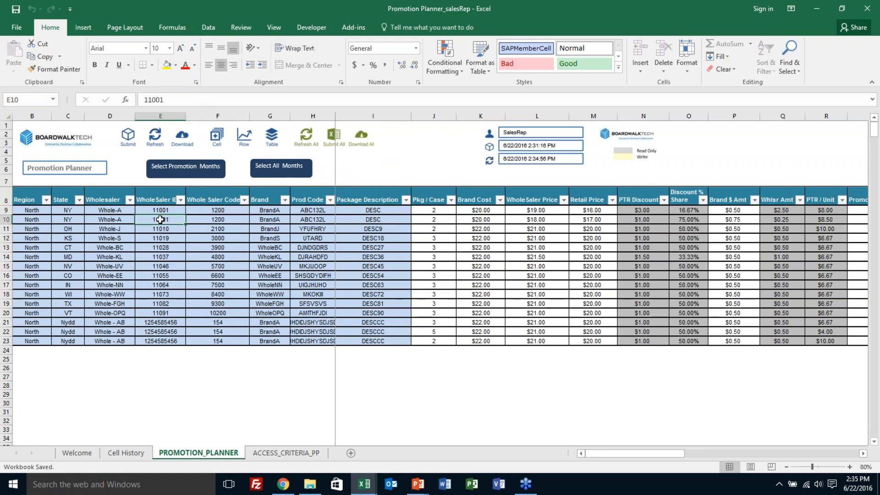
{"action": "left_click", "coordinate": [191, 169]}
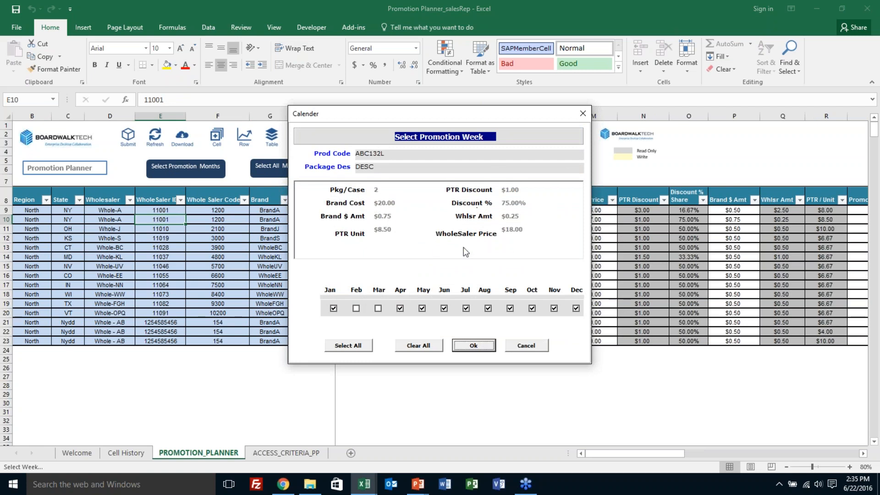
{"action": "left_click", "coordinate": [363, 349]}
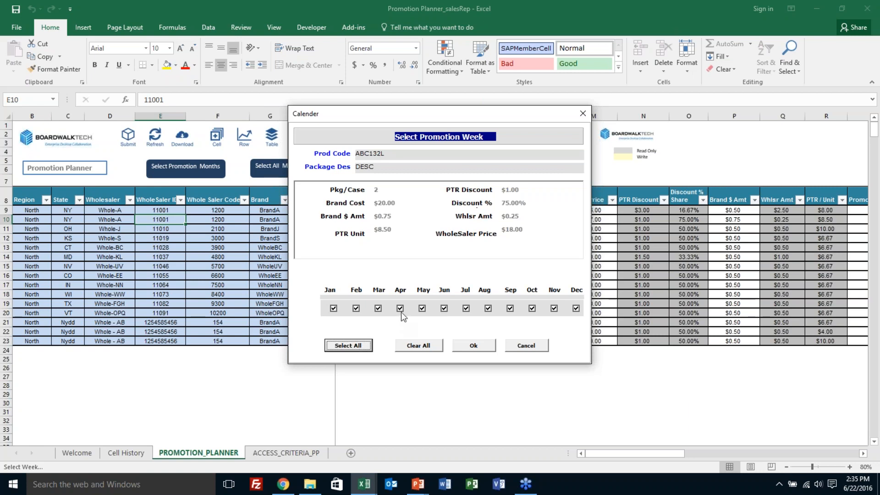
{"action": "left_click", "coordinate": [486, 311]}
{"action": "left_click", "coordinate": [532, 309]}
{"action": "left_click", "coordinate": [472, 347]}
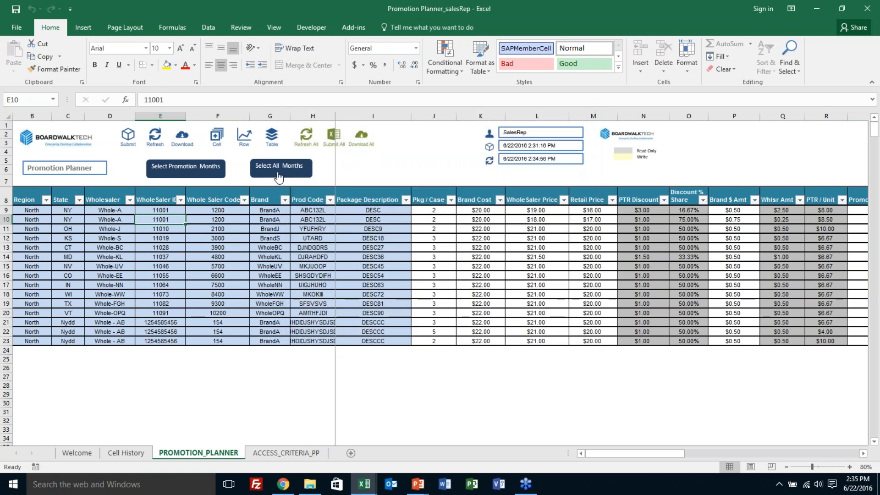
Step: Select all months for the row 10 item and check the promotion month marks under Financial year 2016
{"action": "left_click", "coordinate": [278, 177]}
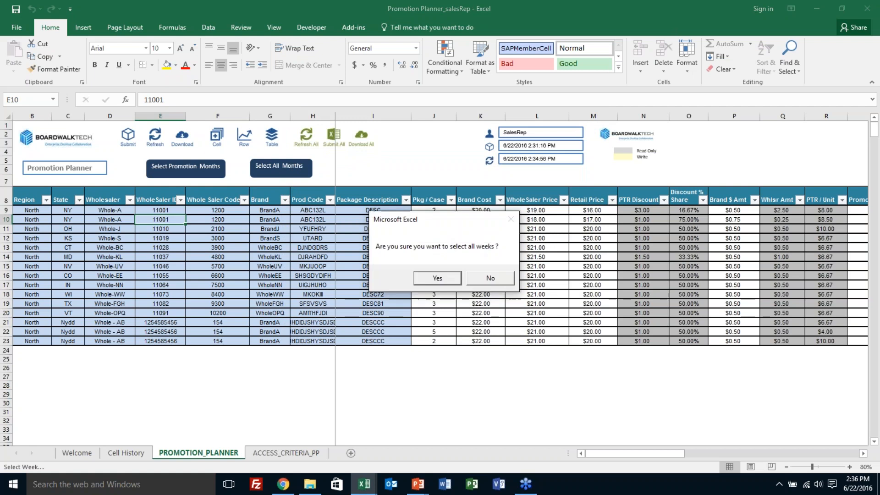
{"action": "left_click", "coordinate": [428, 278]}
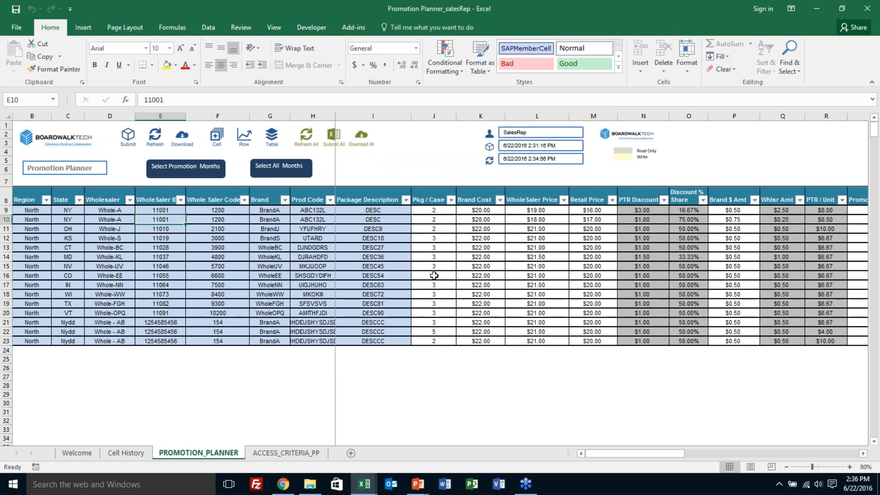
{"action": "left_click", "coordinate": [531, 210]}
{"action": "key", "text": "Right"}
{"action": "key", "text": "Right"}
{"action": "key", "text": "Right"}
{"action": "key", "text": "Right"}
{"action": "key", "text": "Right"}
{"action": "key", "text": "Right"}
{"action": "key", "text": "Right"}
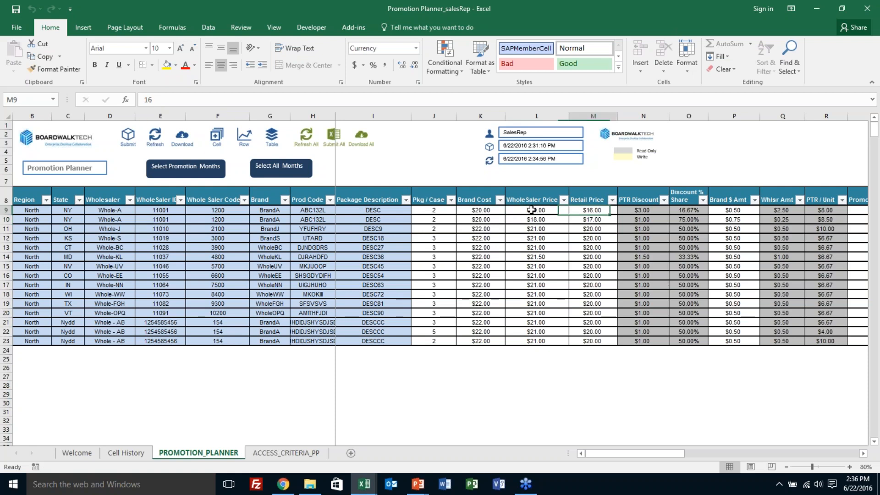
{"action": "key", "text": "Right"}
{"action": "key", "text": "Right"}
{"action": "key", "text": "Right"}
{"action": "key", "text": "Right"}
{"action": "key", "text": "Right"}
{"action": "key", "text": "Right"}
{"action": "key", "text": "Right"}
{"action": "key", "text": "Right"}
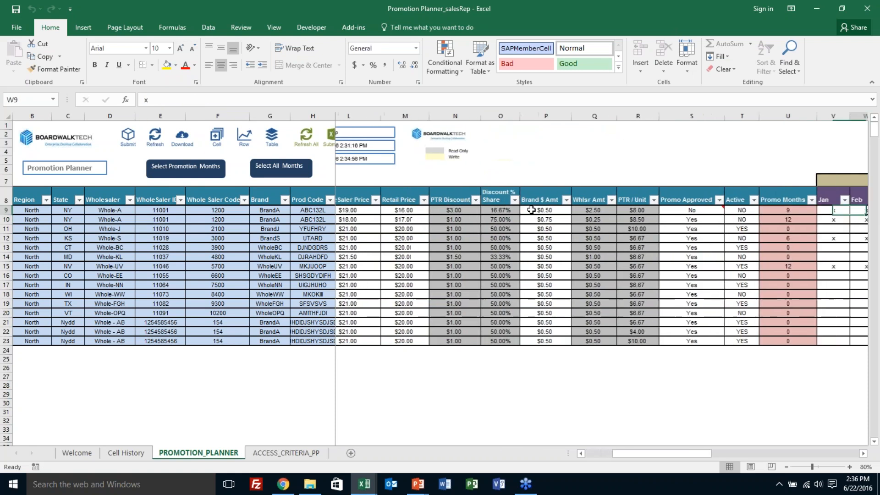
{"action": "key", "text": "Right"}
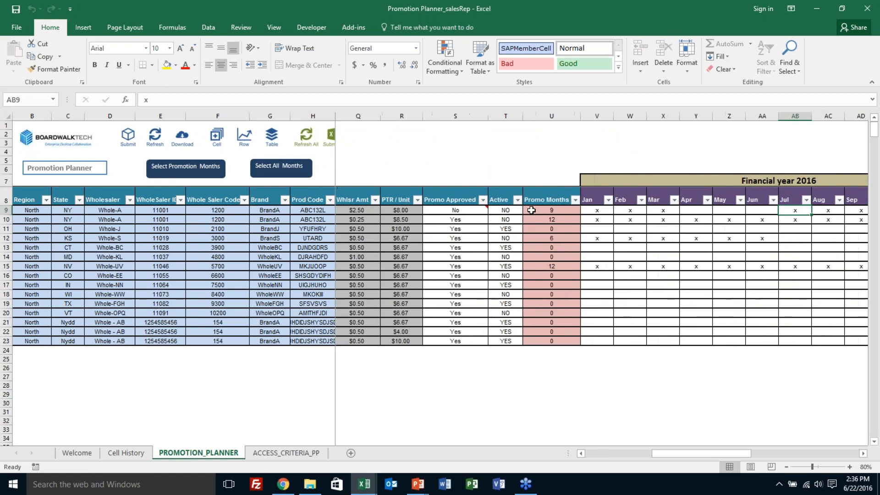
Step: Read the change note on row 9's Promo Approved cell and return to the row's Region cell
{"action": "mouse_move", "coordinate": [428, 213]}
{"action": "key", "text": "Left"}
{"action": "key", "text": "Left"}
{"action": "key", "text": "Left"}
{"action": "key", "text": "Left"}
{"action": "key", "text": "Left"}
{"action": "key", "text": "Left"}
{"action": "key", "text": "Left"}
{"action": "key", "text": "Left"}
{"action": "key", "text": "Left"}
{"action": "key", "text": "Left"}
{"action": "key", "text": "Left"}
{"action": "key", "text": "Left"}
{"action": "key", "text": "Left"}
{"action": "key", "text": "Left"}
{"action": "key", "text": "Left"}
{"action": "key", "text": "Left"}
{"action": "key", "text": "Left"}
{"action": "key", "text": "Left"}
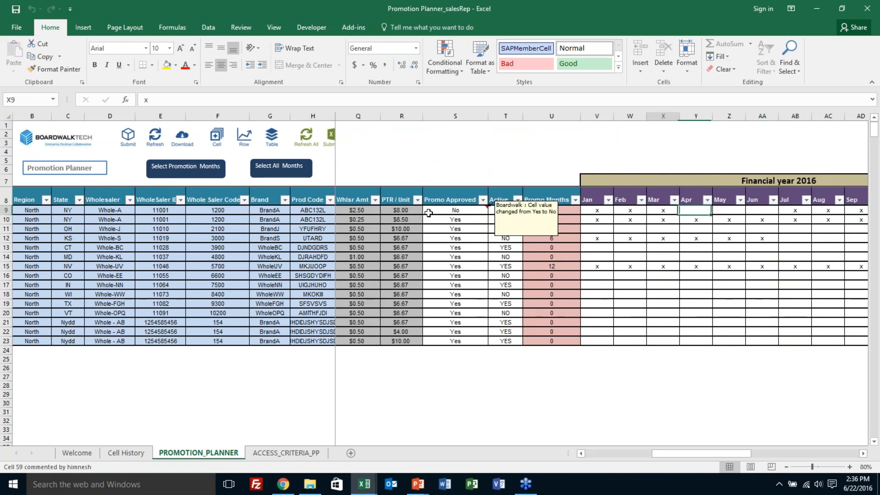
{"action": "key", "text": "Left"}
{"action": "key", "text": "Left"}
{"action": "key", "text": "Left"}
{"action": "key", "text": "Left"}
{"action": "key", "text": "Left"}
{"action": "key", "text": "Left"}
{"action": "key", "text": "Left"}
{"action": "key", "text": "Left"}
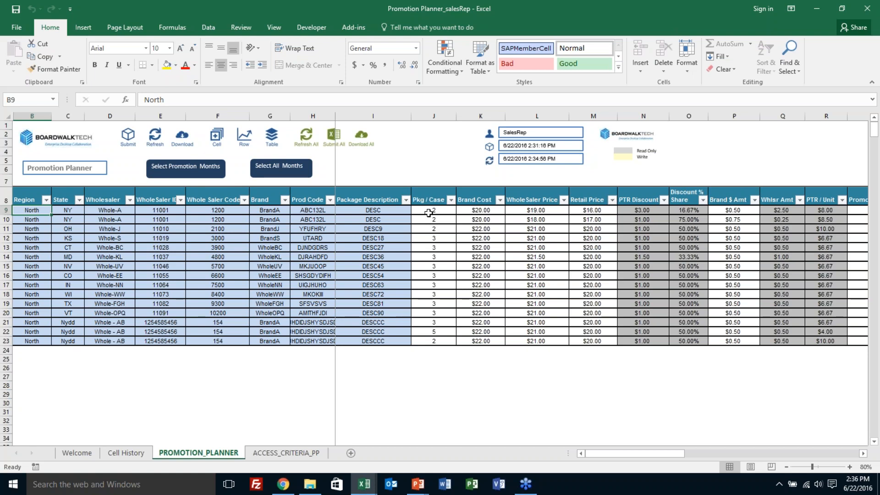
Step: Switch to the PowerPoint slide show and present the Boardwalk Cell Data Management slide point by point through the Merge bullet
{"action": "key", "text": "alt+Tab"}
{"action": "key", "text": "alt+Tab"}
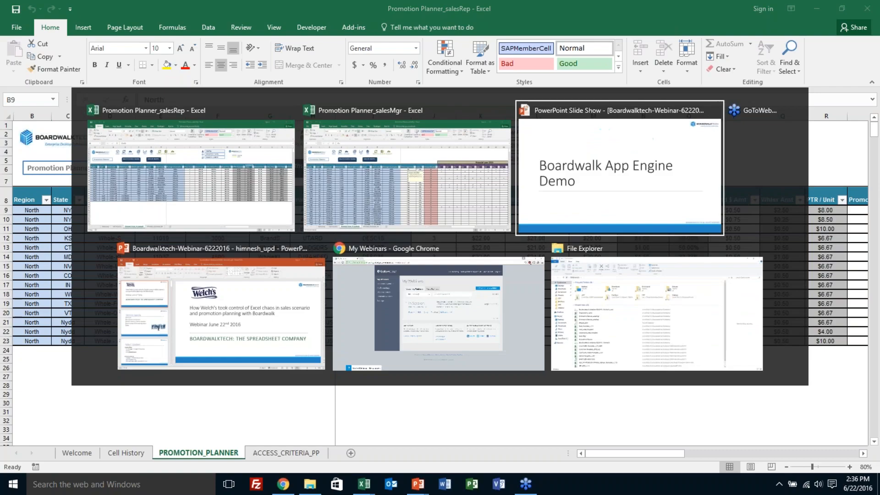
{"action": "key", "text": "Right"}
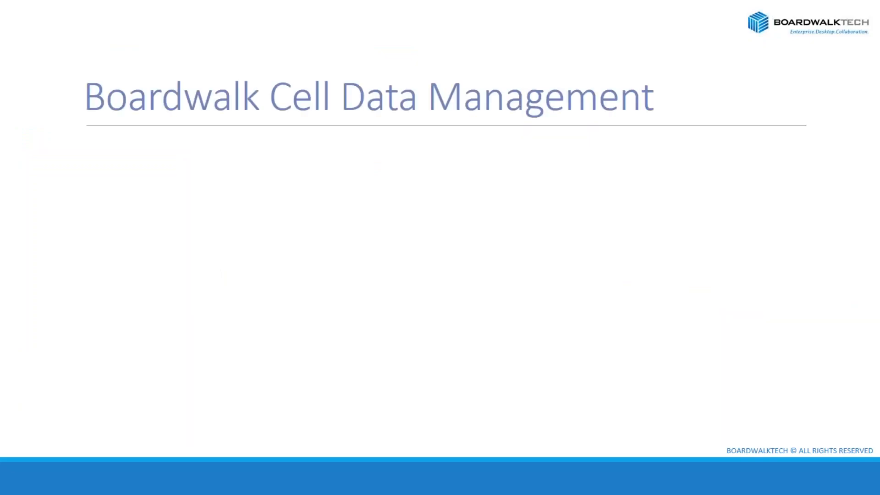
{"action": "key", "text": "Right"}
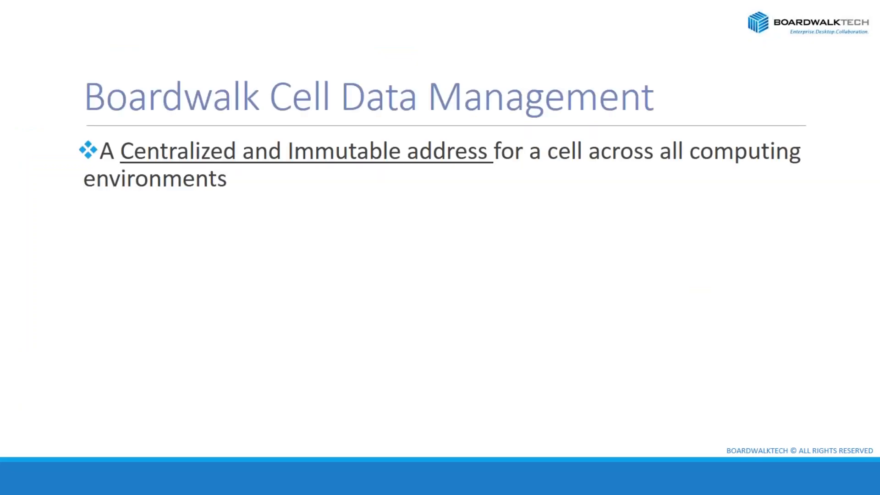
{"action": "key", "text": "Right"}
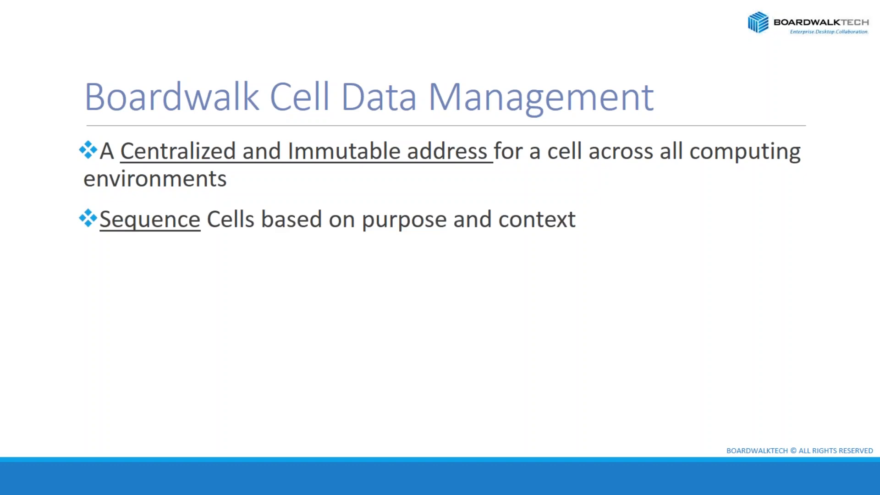
{"action": "key", "text": "Right"}
{"action": "key", "text": "Right"}
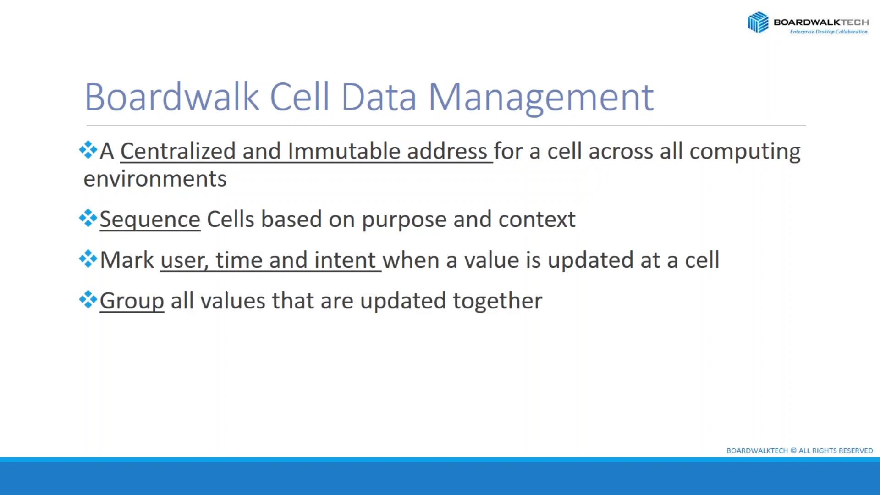
{"action": "key", "text": "Right"}
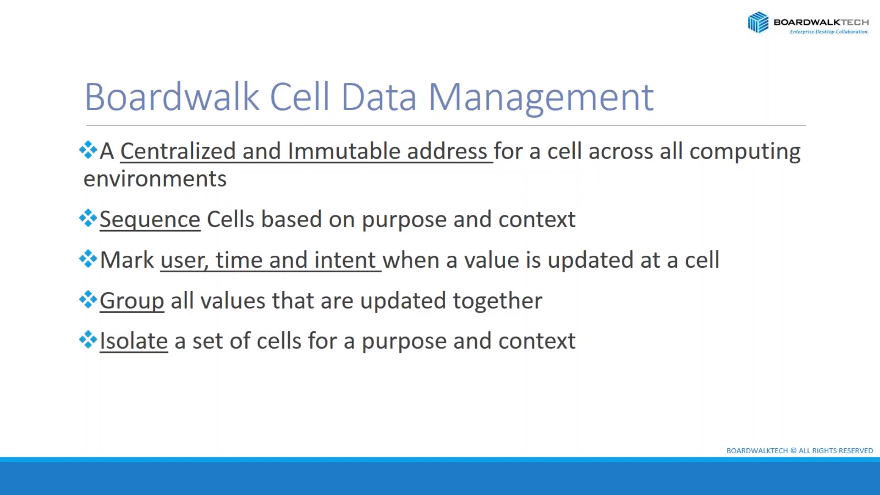
{"action": "key", "text": "Right"}
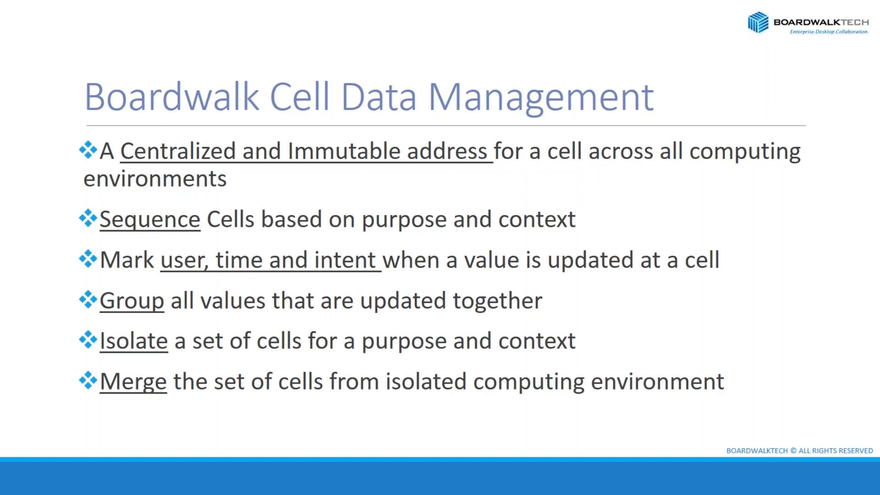